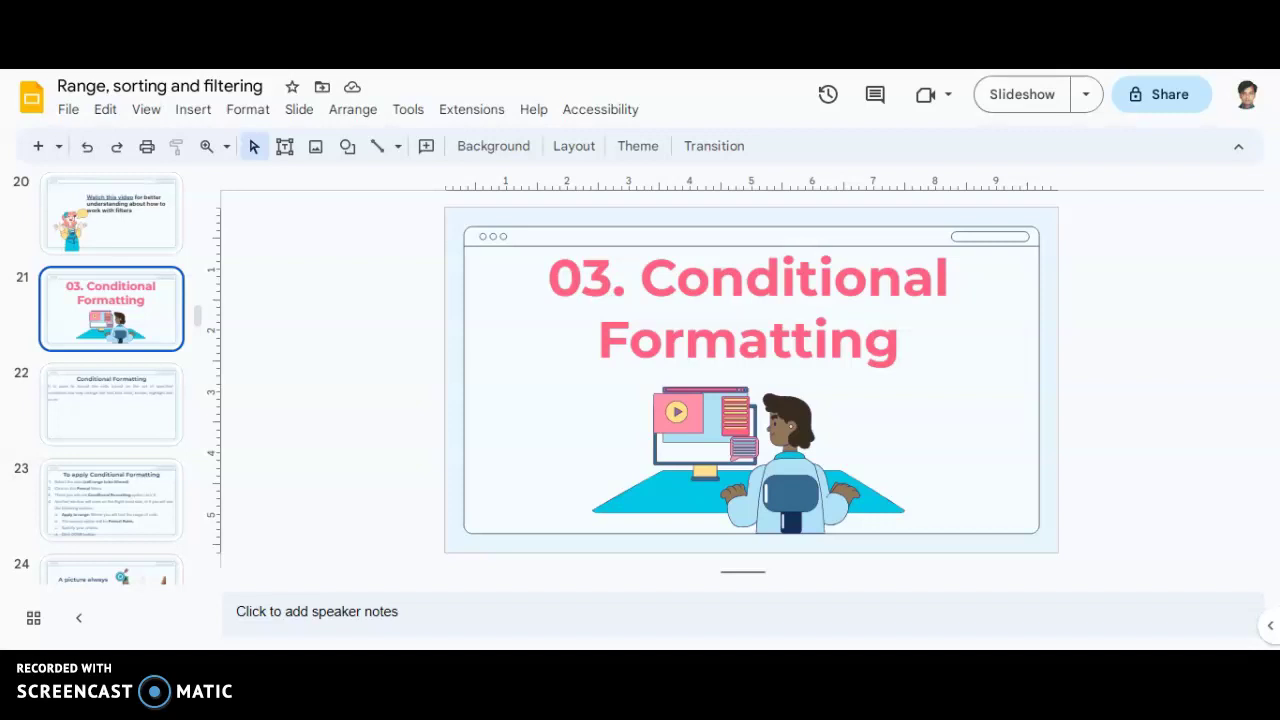
Step: Open slide 22, the Conditional Formatting definition slide
left_click(120, 390)
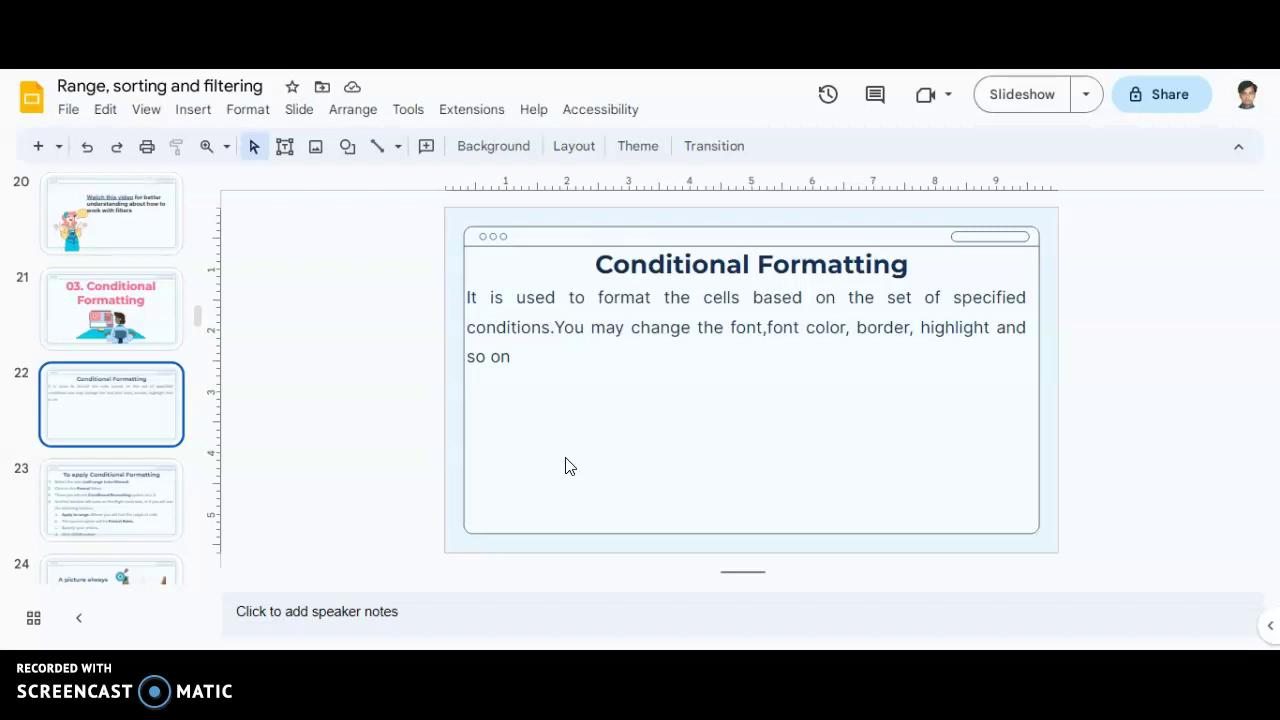
Step: On slide 23, change the first step's bracketed 'filtered' to 'condtional formatted'
left_click(104, 488)
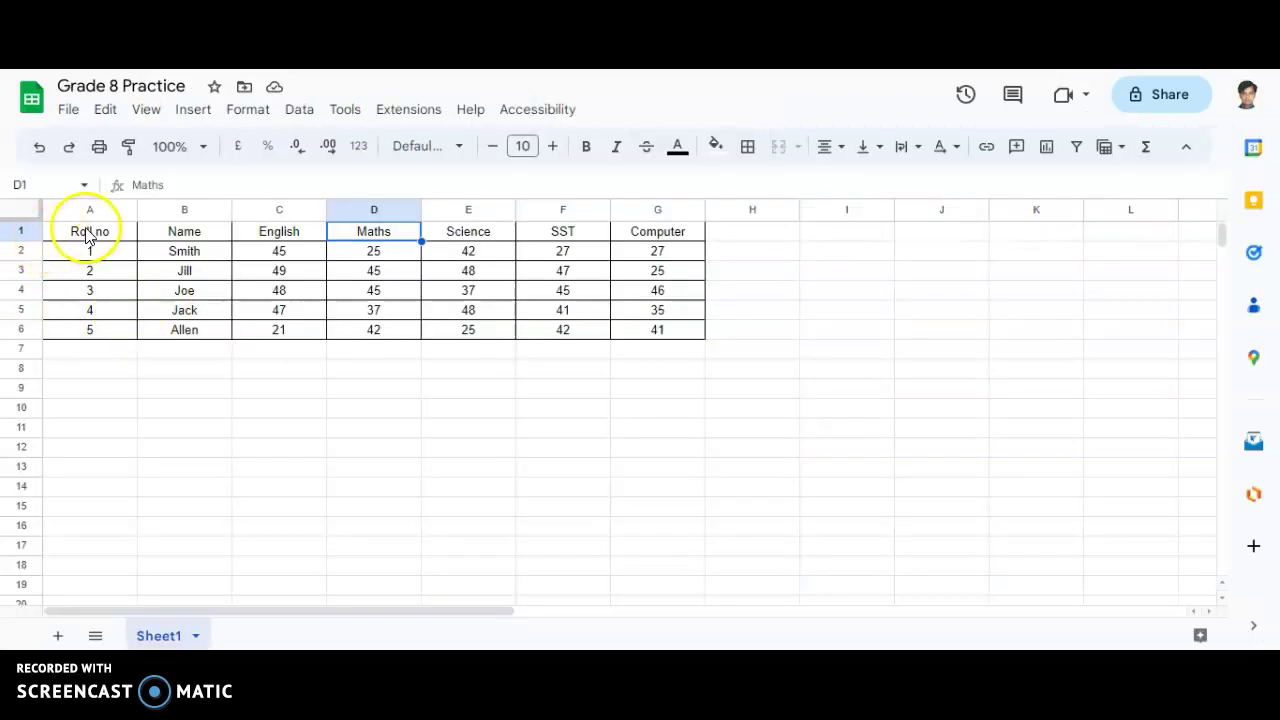
left_click_drag(90, 232, 660, 338)
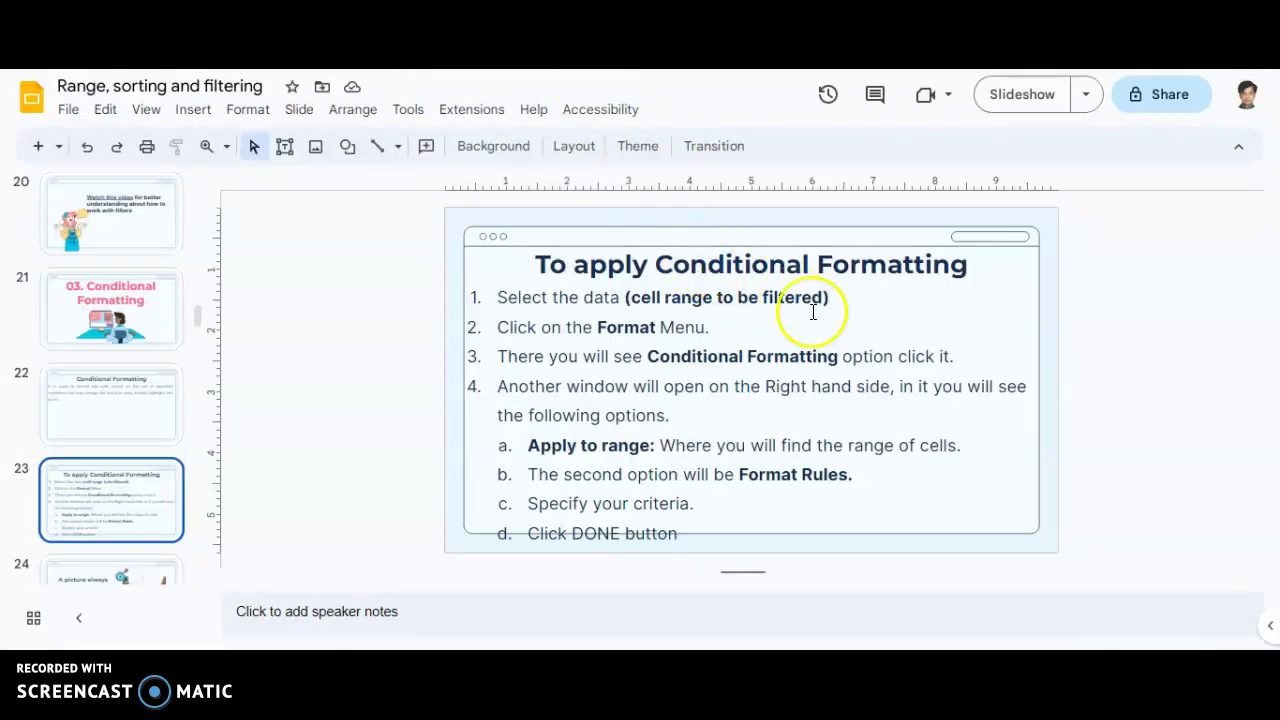
left_click(820, 297)
key("BackSpace")
key("BackSpace")
key("BackSpace")
key("BackSpace")
key("BackSpace")
key("BackSpace")
key("BackSpace")
key("BackSpace")
type("condtional form")
key("BackSpace")
key("BackSpace")
type("rmatted")
left_click(818, 297)
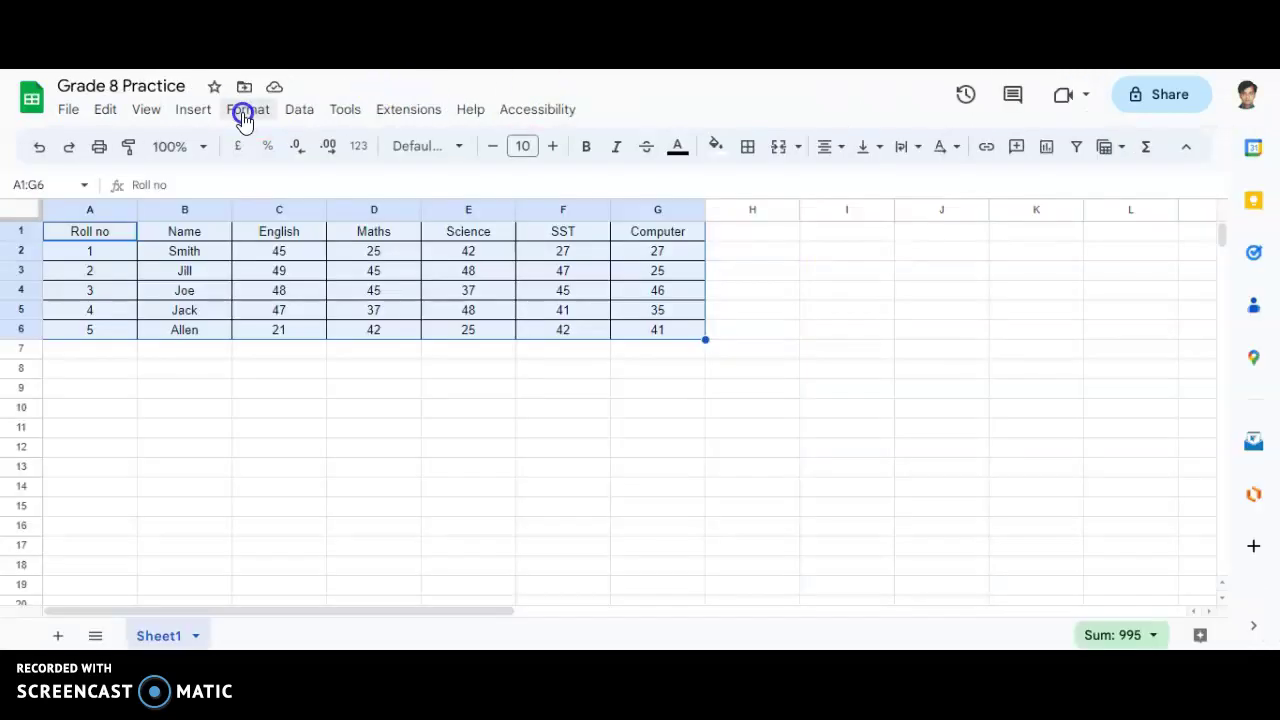
Step: Choose Conditional formatting from the Format menu for the marks table A1:G6
left_click(243, 117)
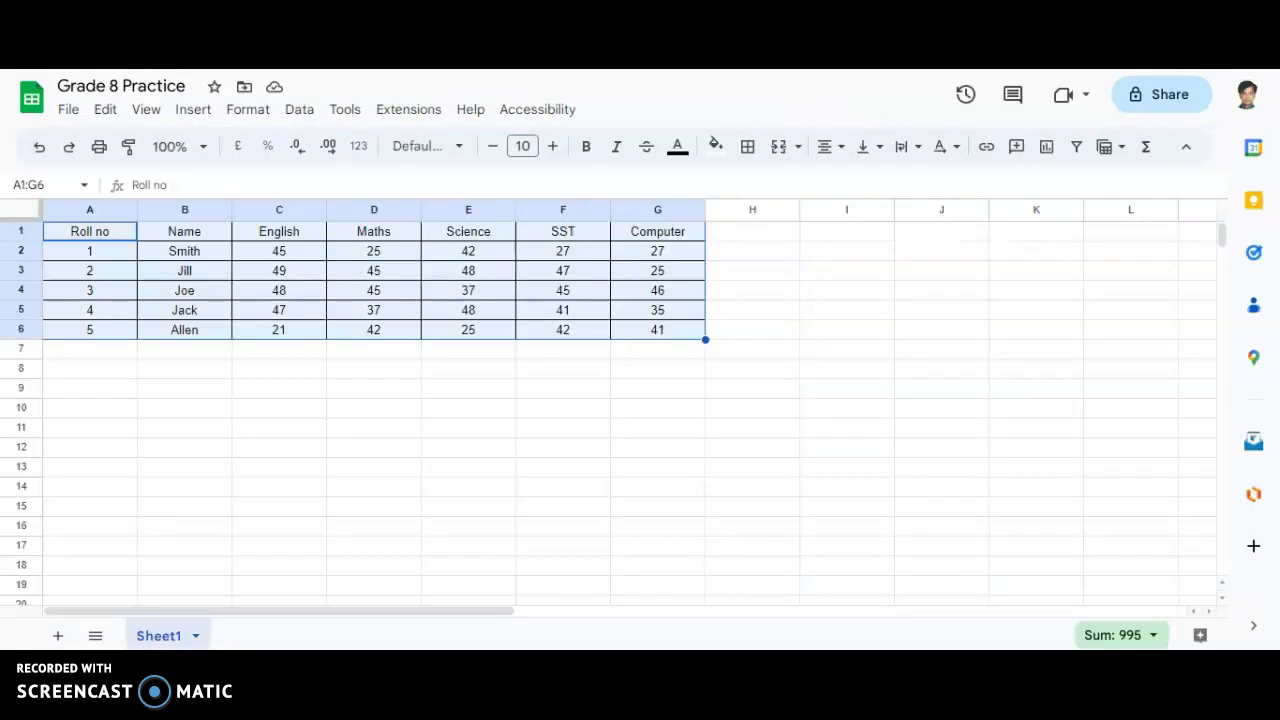
left_click(246, 118)
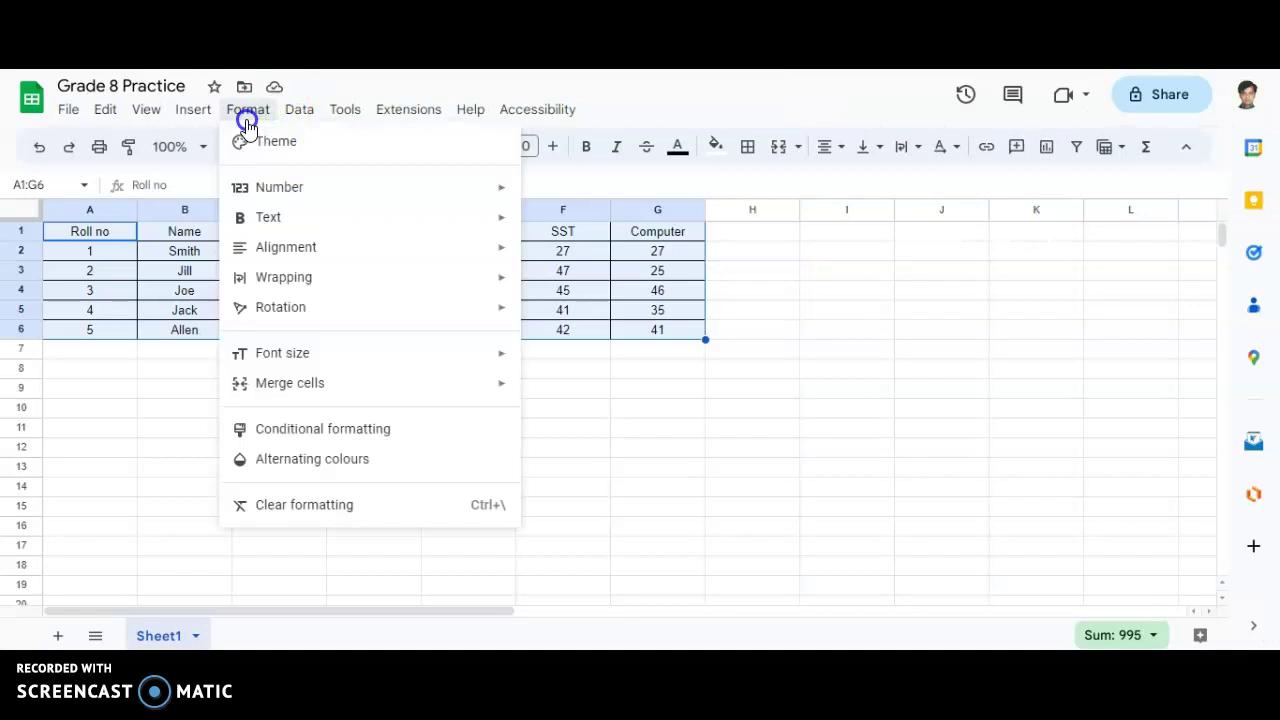
left_click(308, 438)
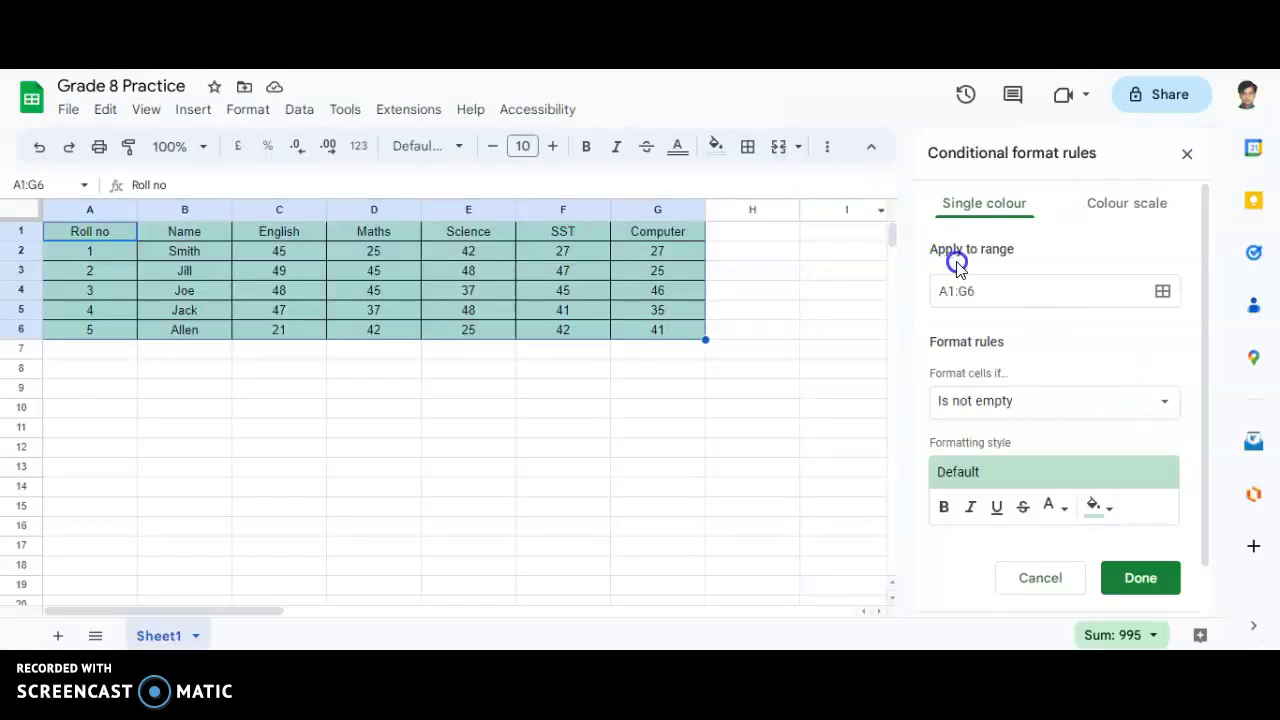
left_click(980, 291)
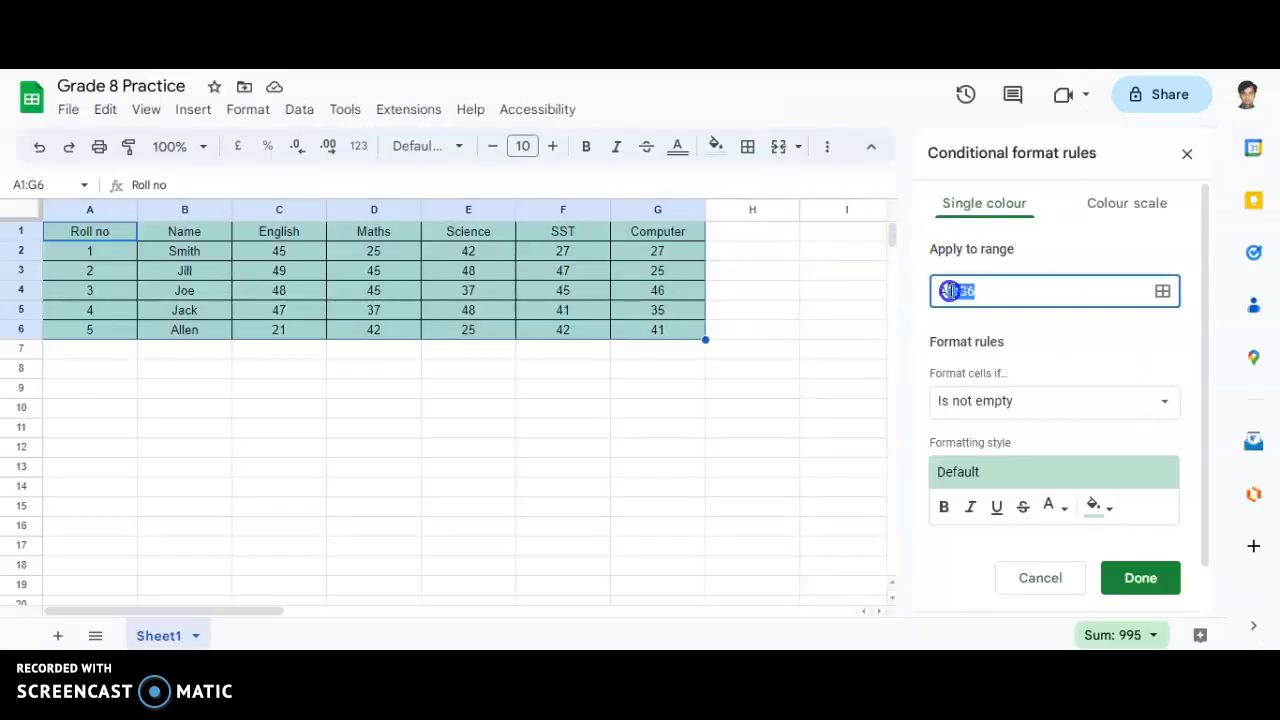
left_click(50, 184)
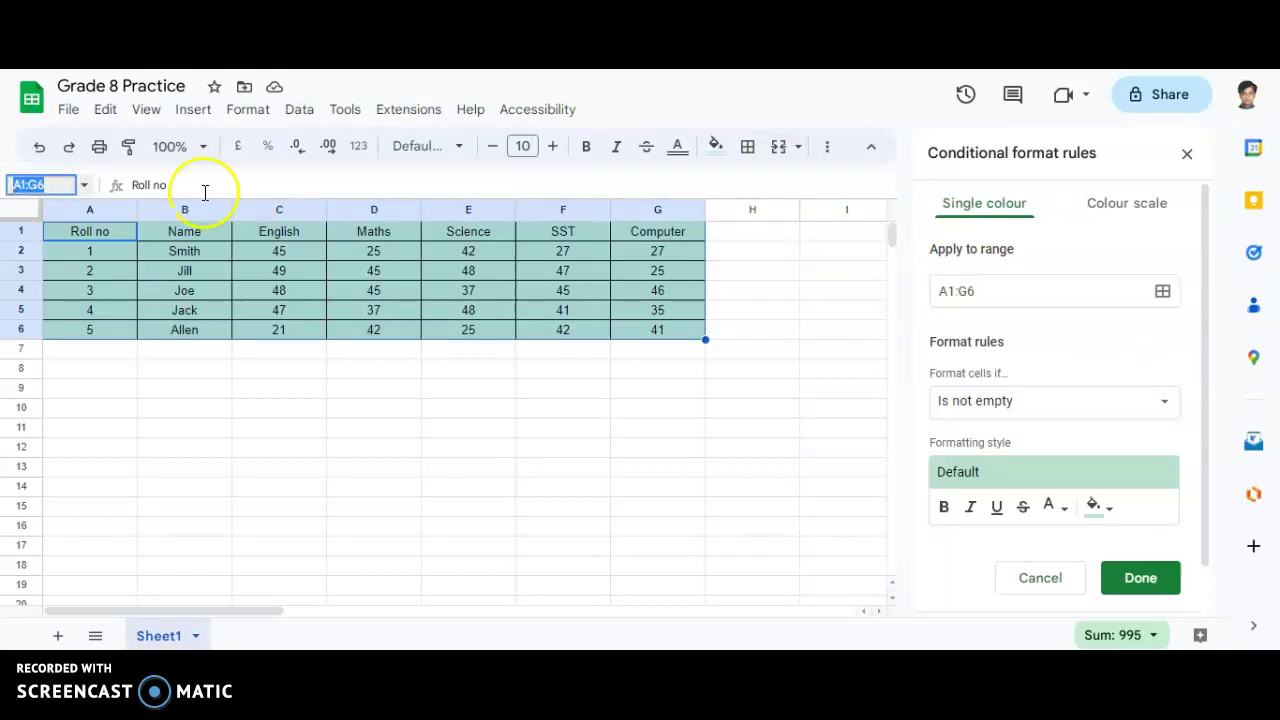
left_click(935, 291)
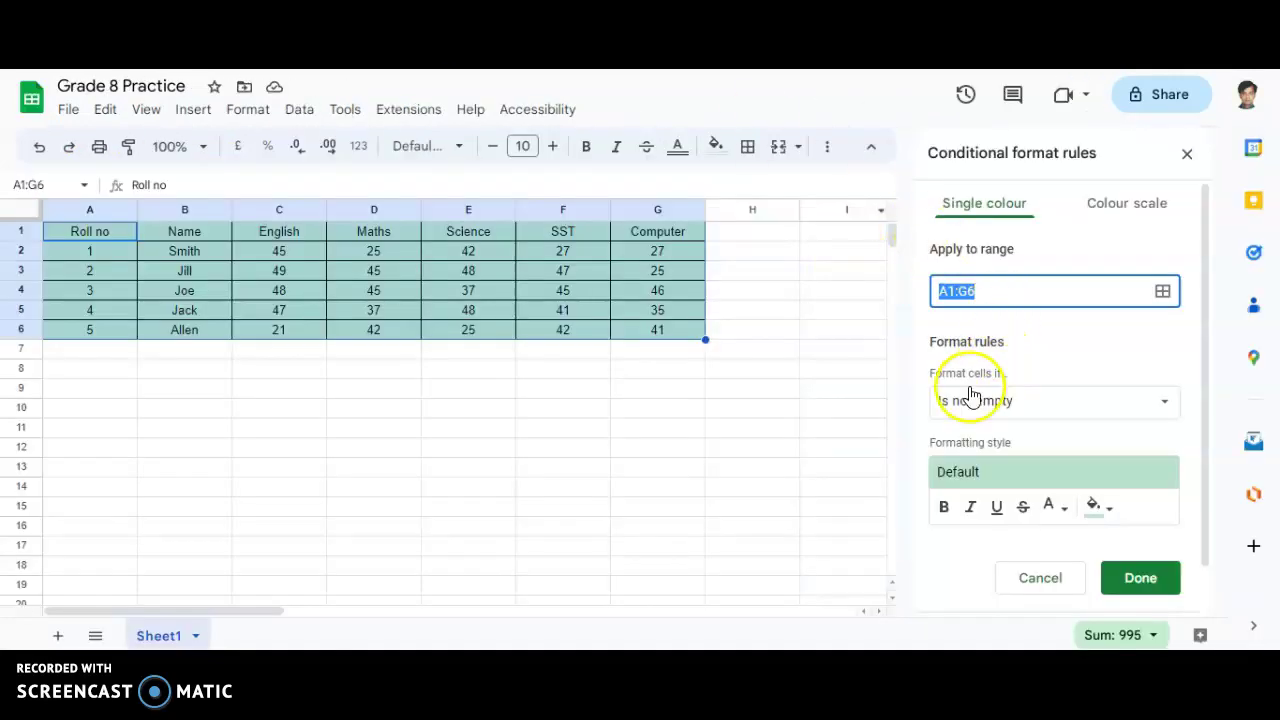
left_click(1165, 412)
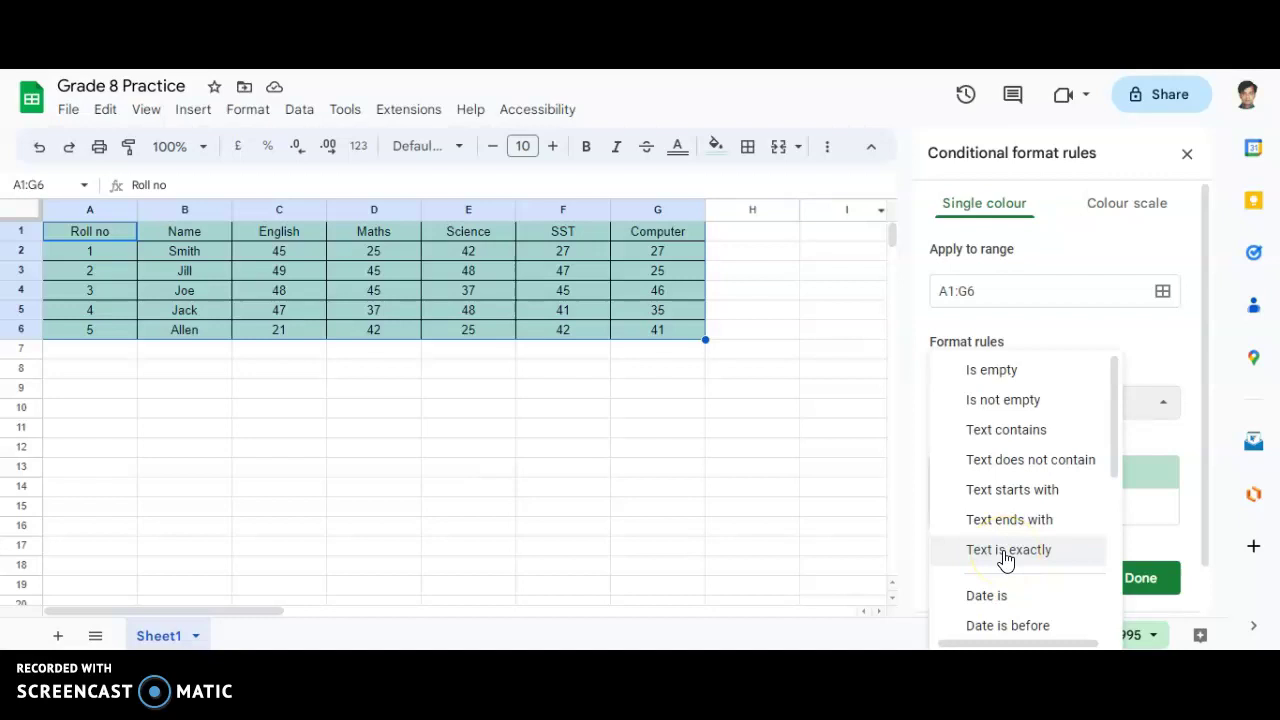
scroll(1005, 560, "down", 2)
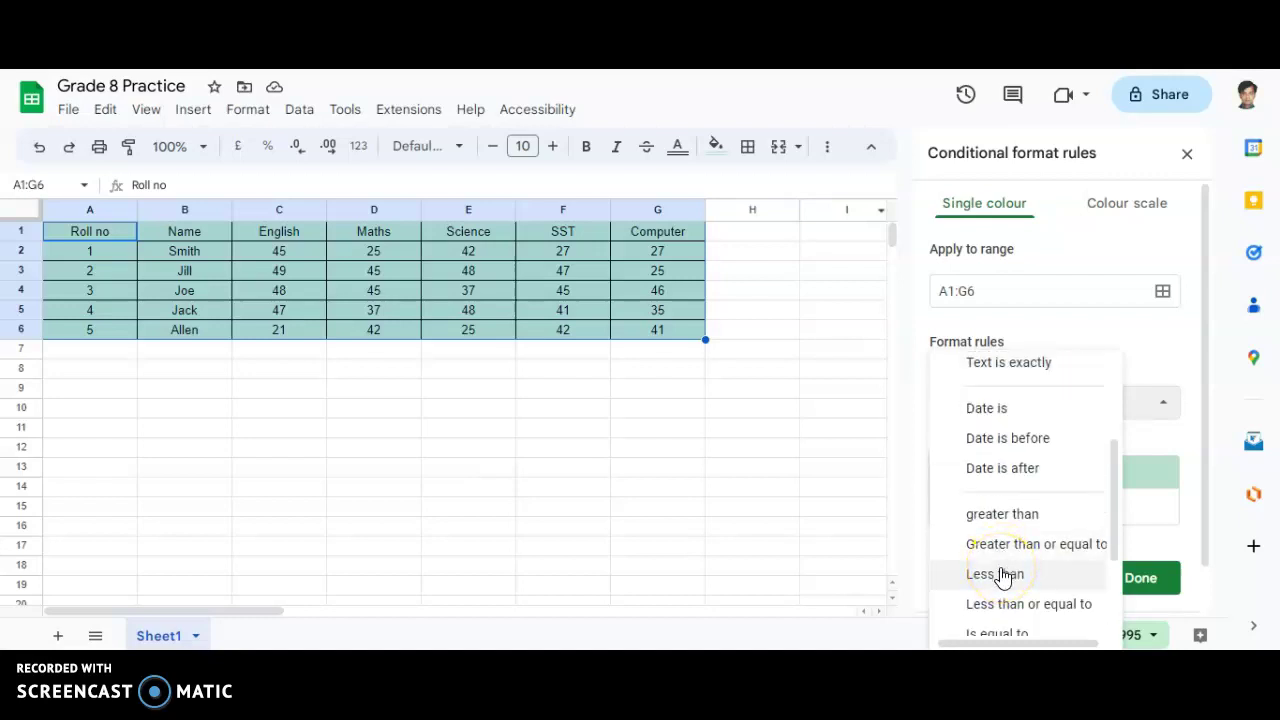
Step: Select A1:G6 and save a Less than 30 rule with a yellow fill
left_click(828, 450)
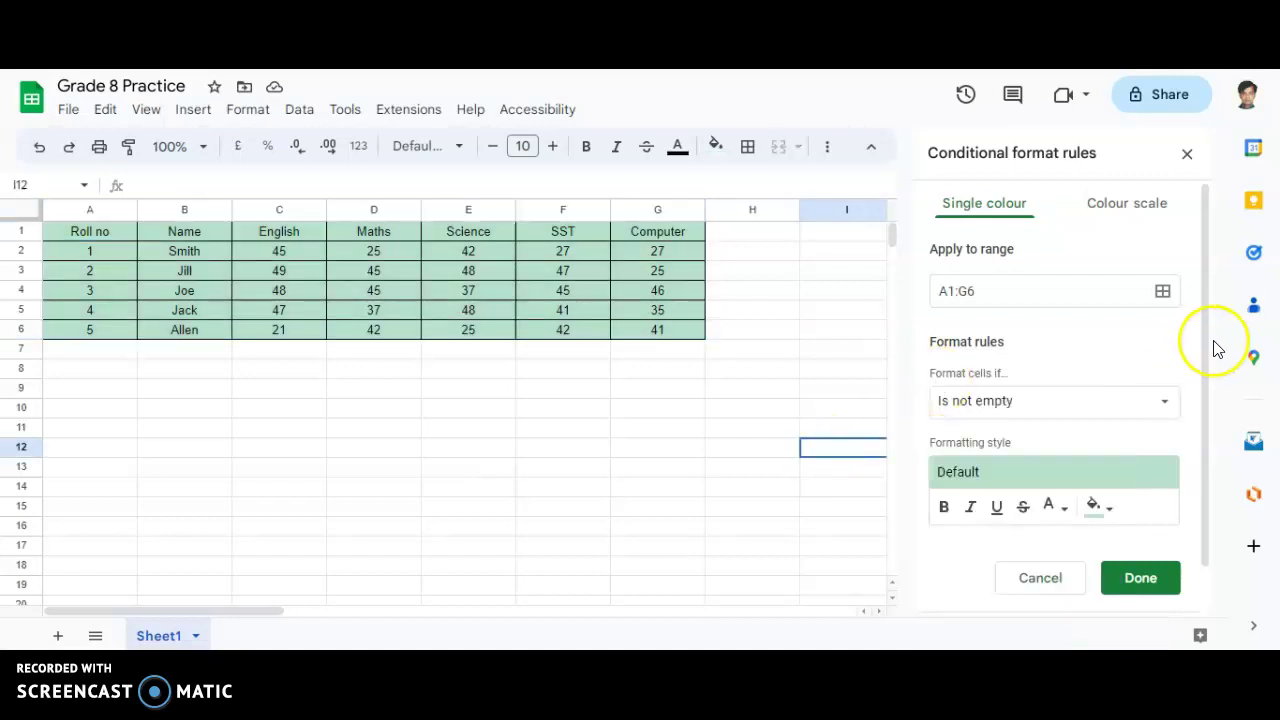
left_click_drag(90, 250, 640, 355)
left_click_drag(109, 225, 637, 330)
left_click(1137, 405)
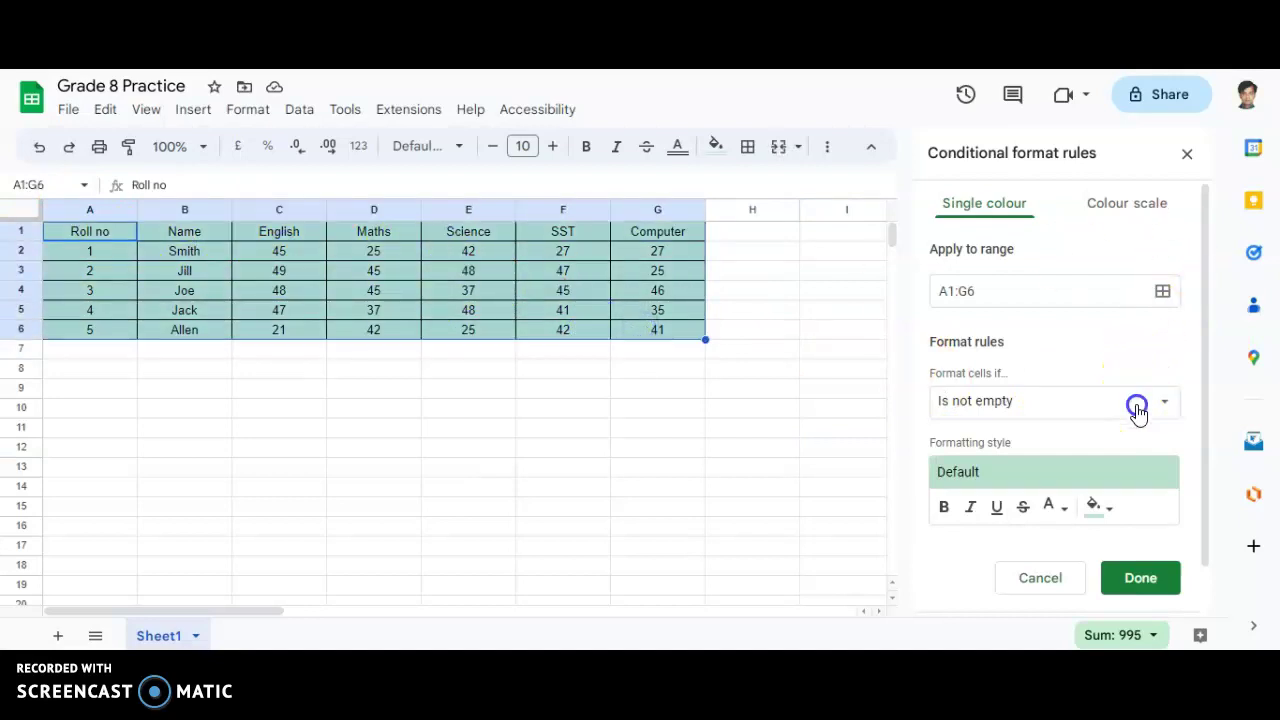
scroll(1068, 491, "down", 3)
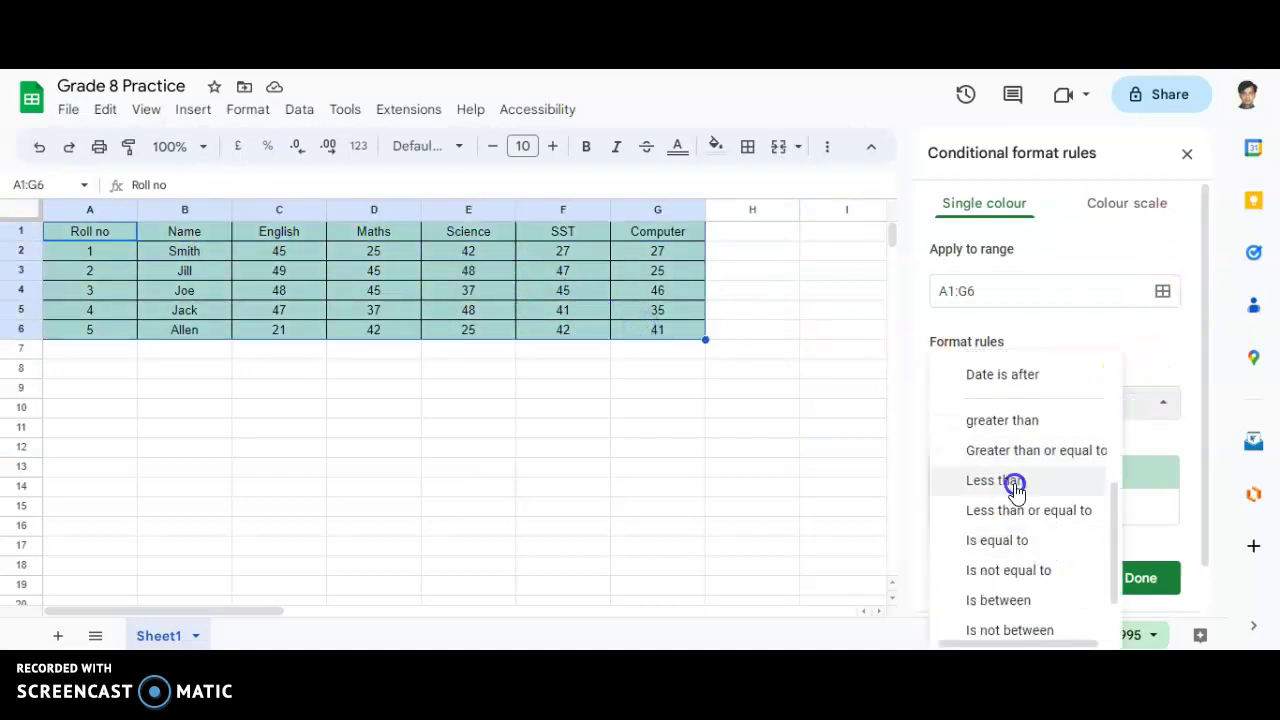
left_click(1010, 480)
left_click(1003, 445)
type("30")
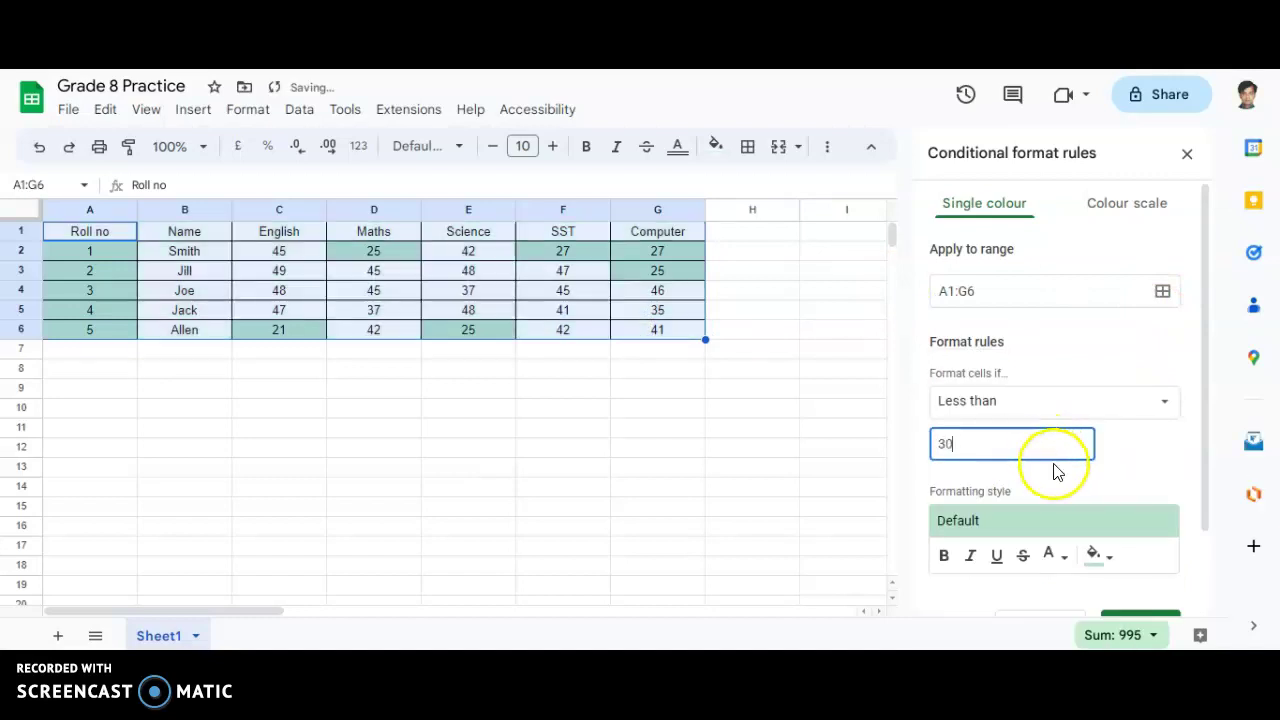
scroll(1083, 541, "down", 1)
left_click(1100, 462)
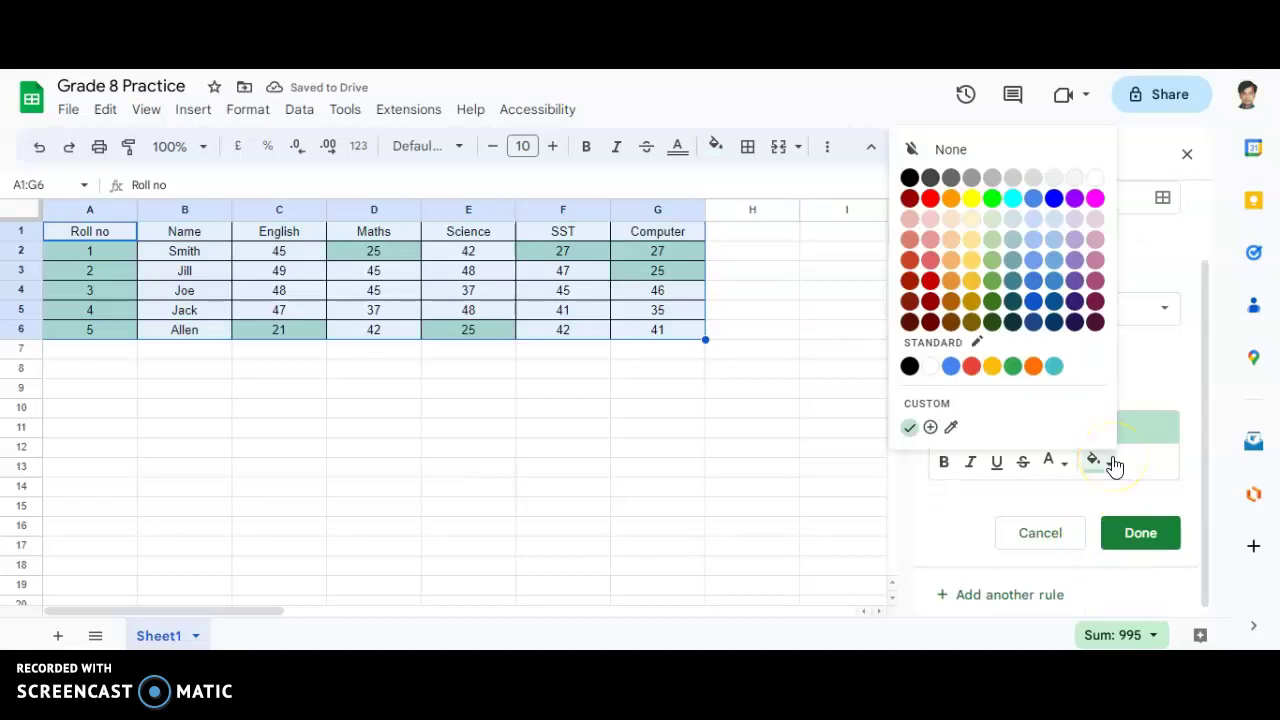
left_click(971, 198)
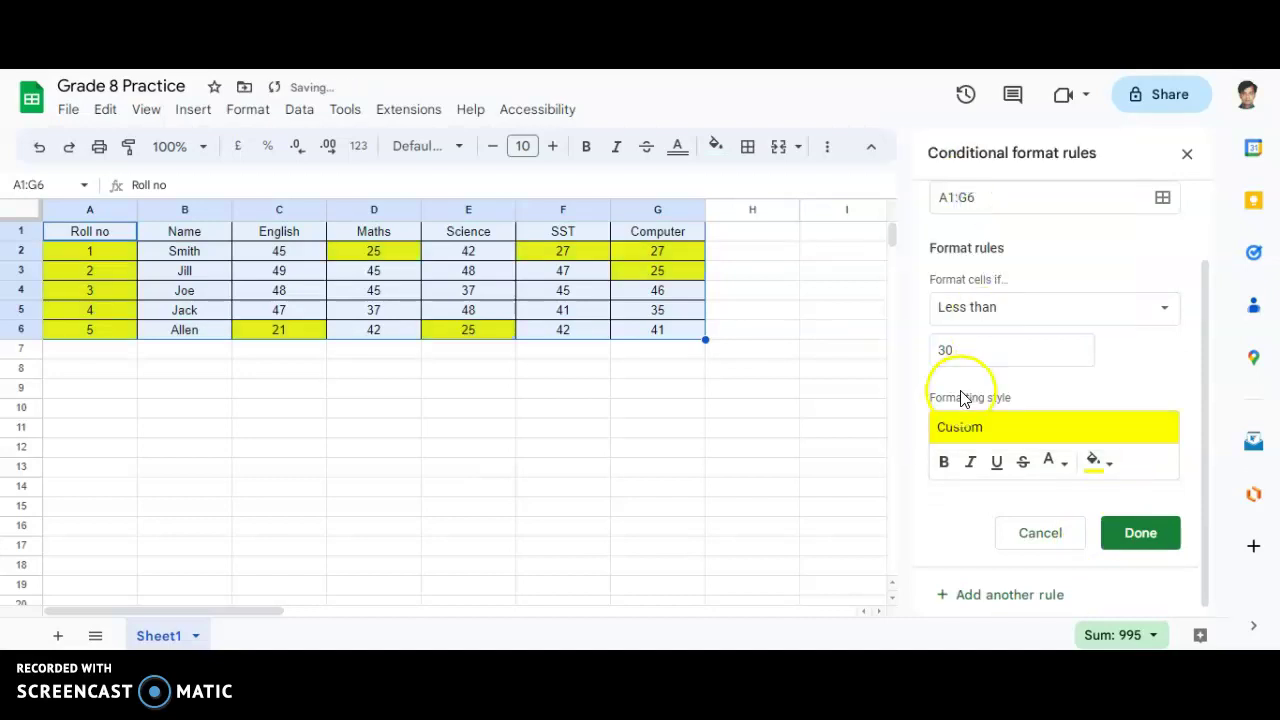
left_click(1137, 530)
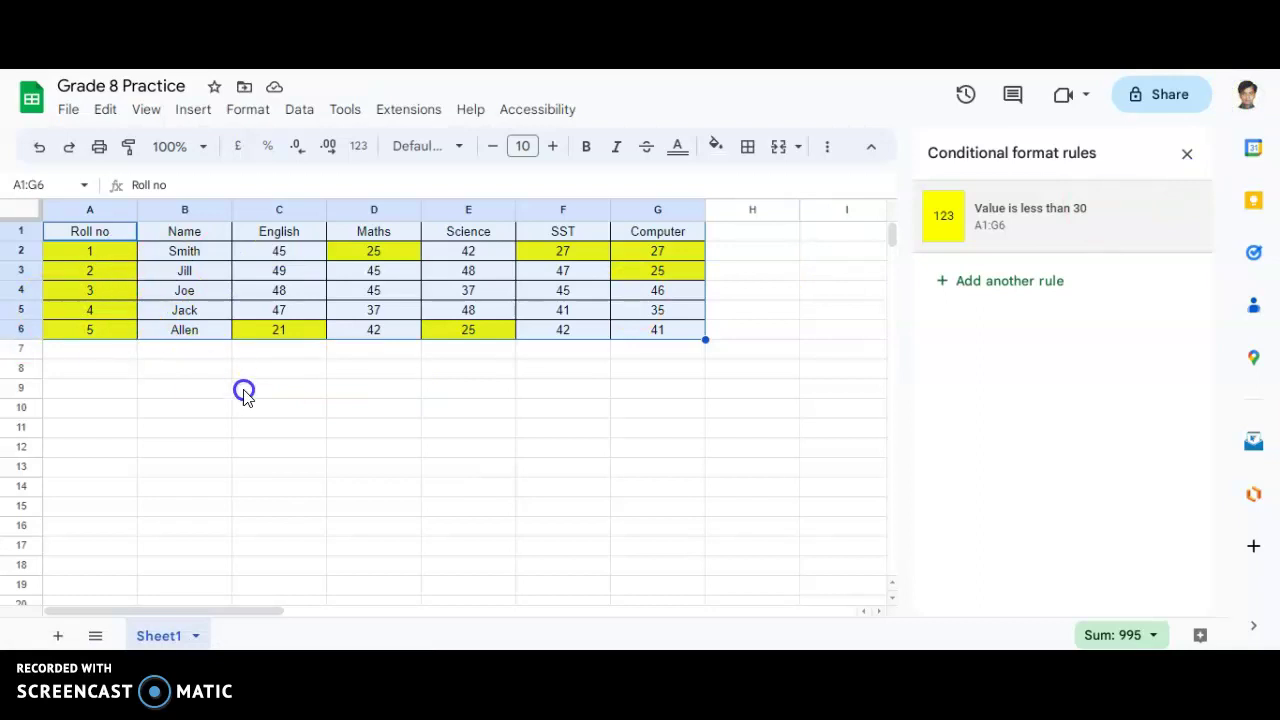
Step: Undo the yellow A1:G6 rule, then open conditional formatting for C1:G6
key("ctrl+z")
key("ctrl+z")
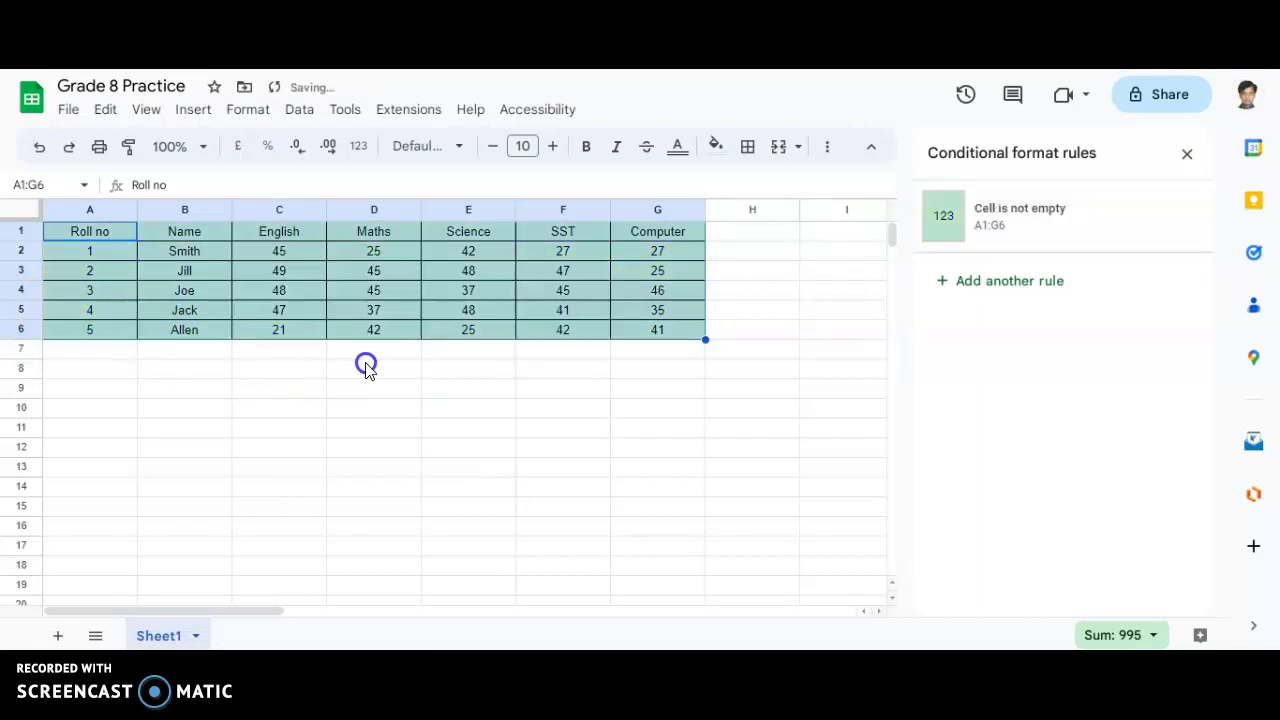
key("ctrl+z")
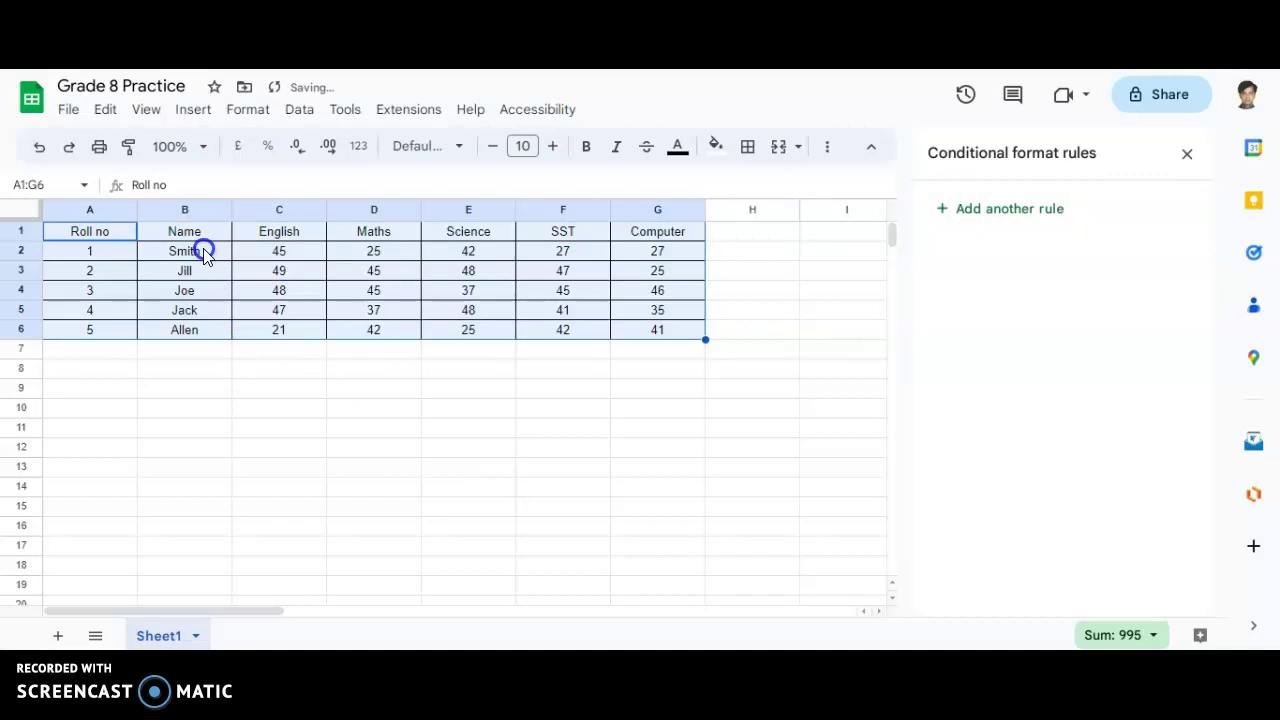
left_click_drag(294, 228, 665, 338)
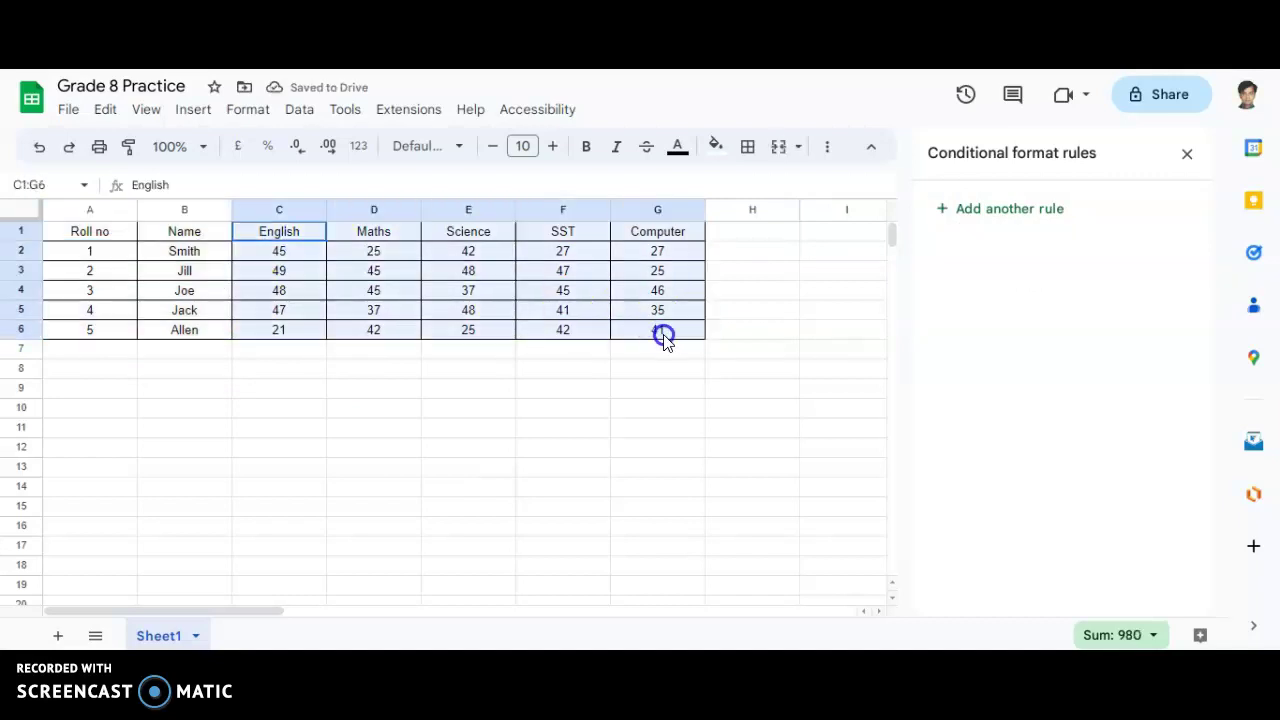
left_click(1187, 153)
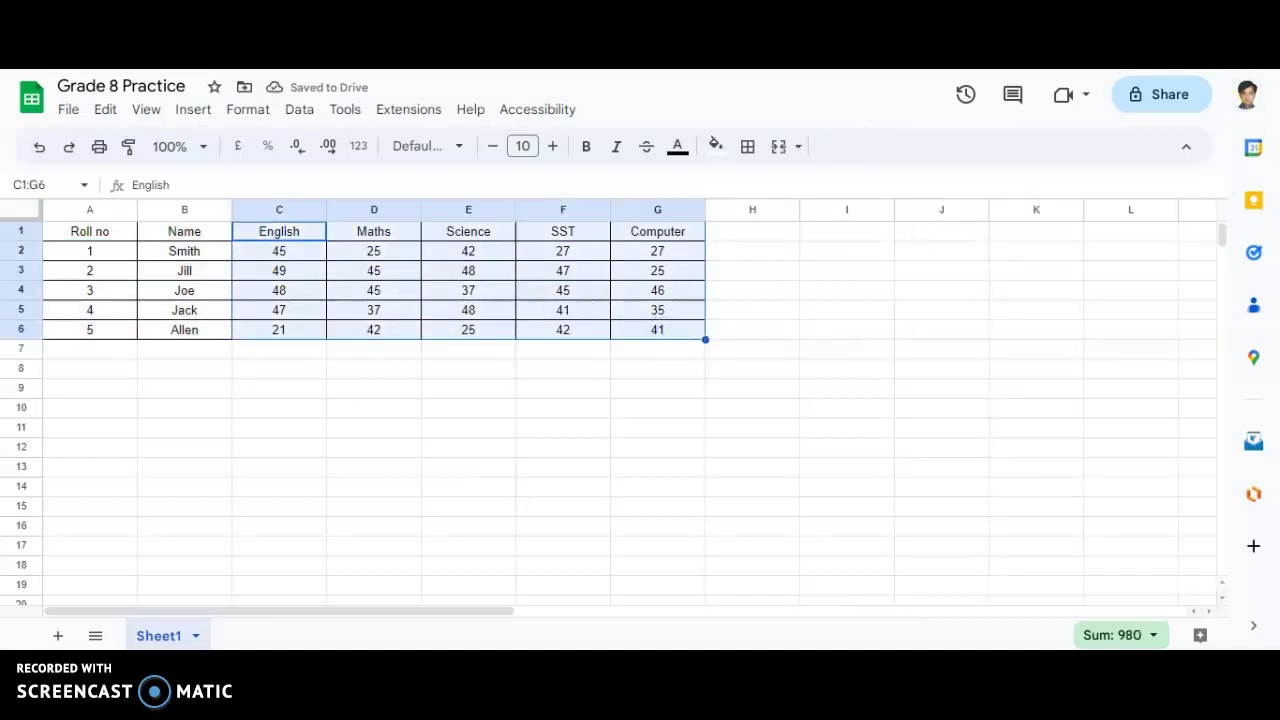
left_click(250, 112)
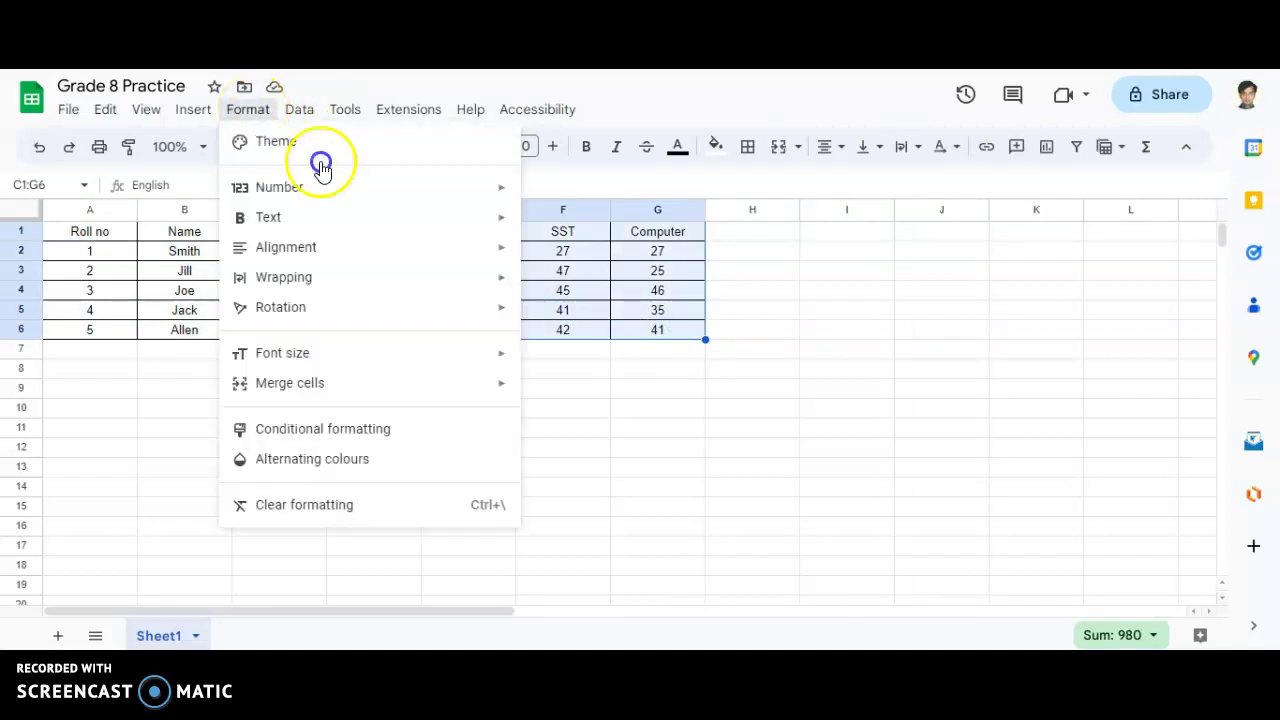
left_click(349, 429)
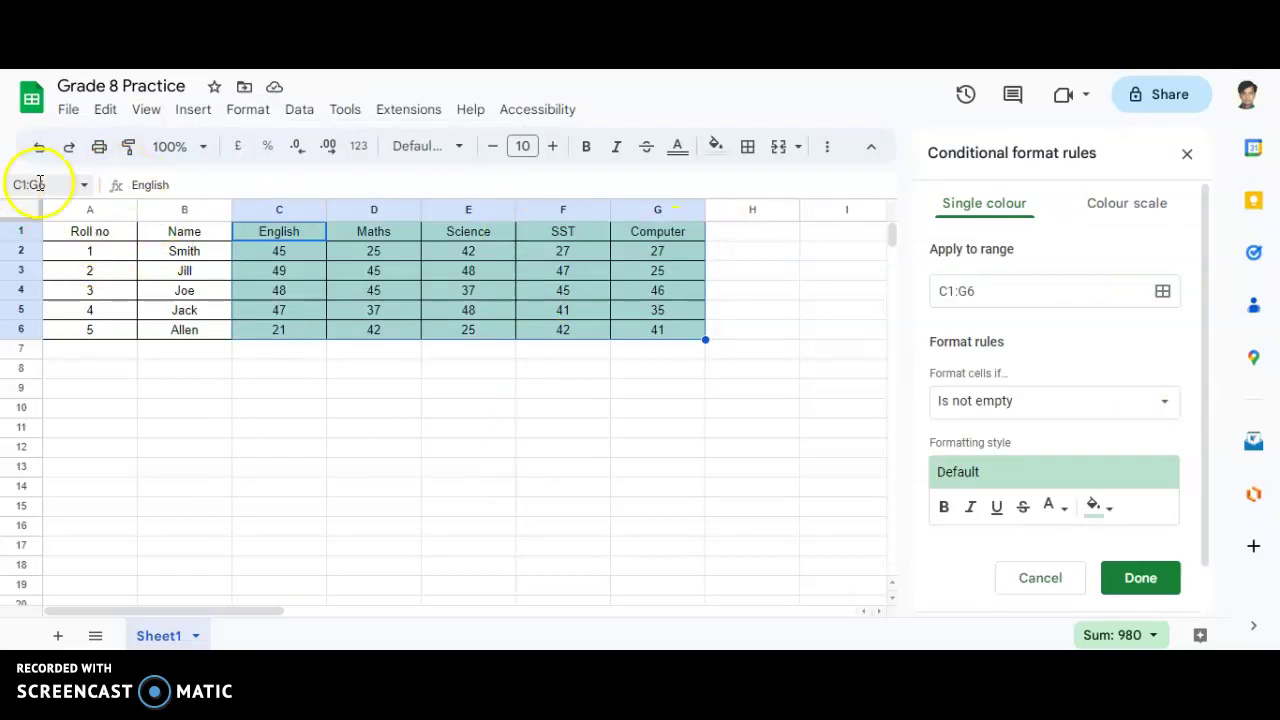
Step: Set the rule condition to Less than 30
left_click(1134, 414)
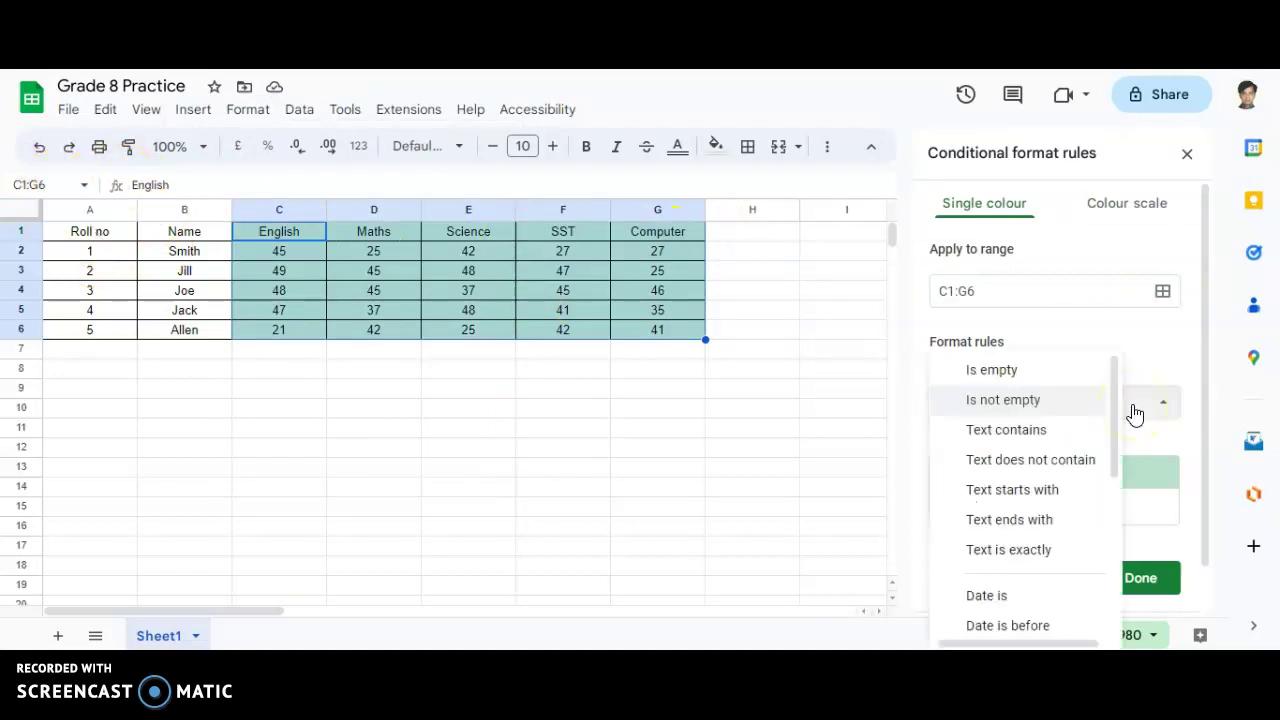
scroll(1023, 575, "down", 3)
left_click(1022, 576)
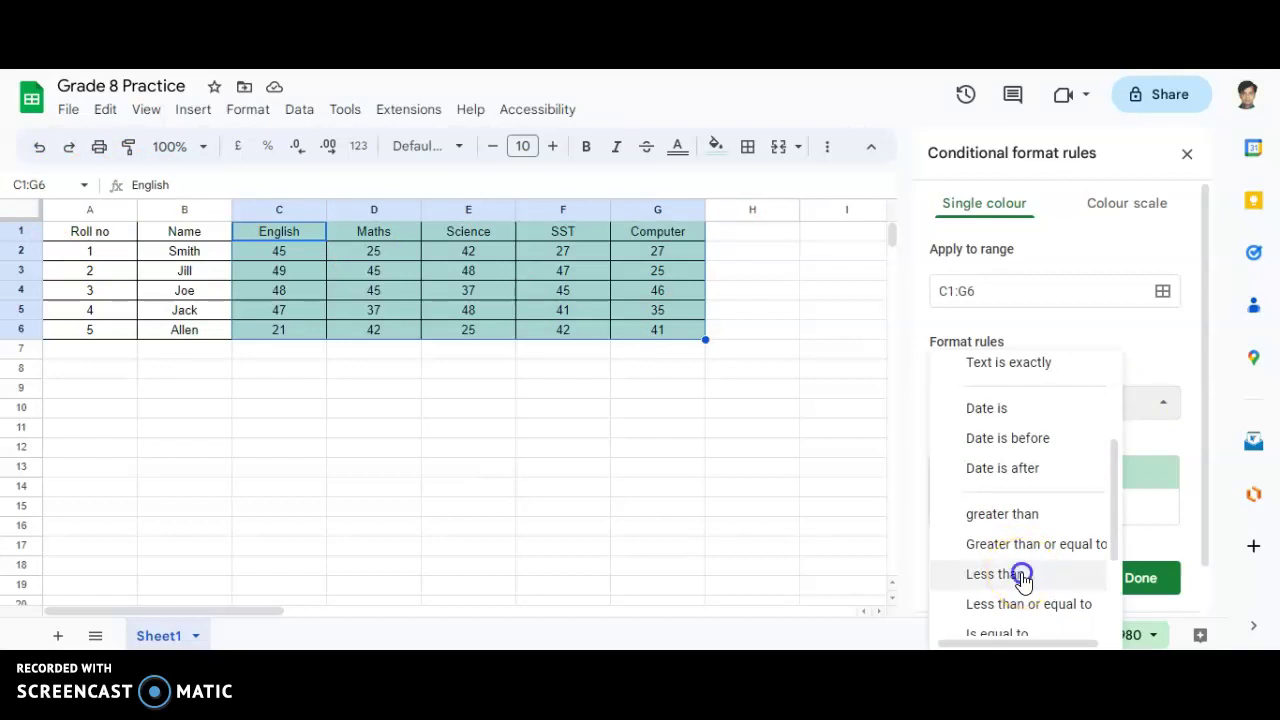
left_click(1022, 442)
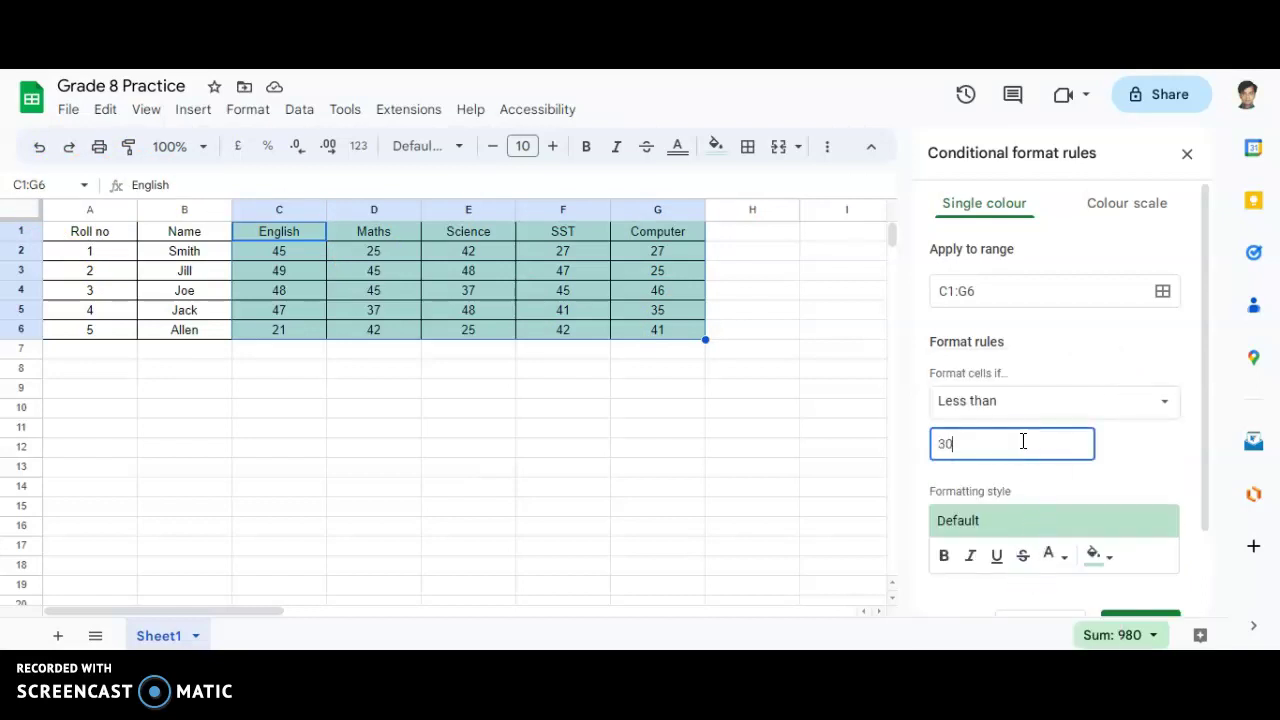
scroll(1023, 441, "down", 2)
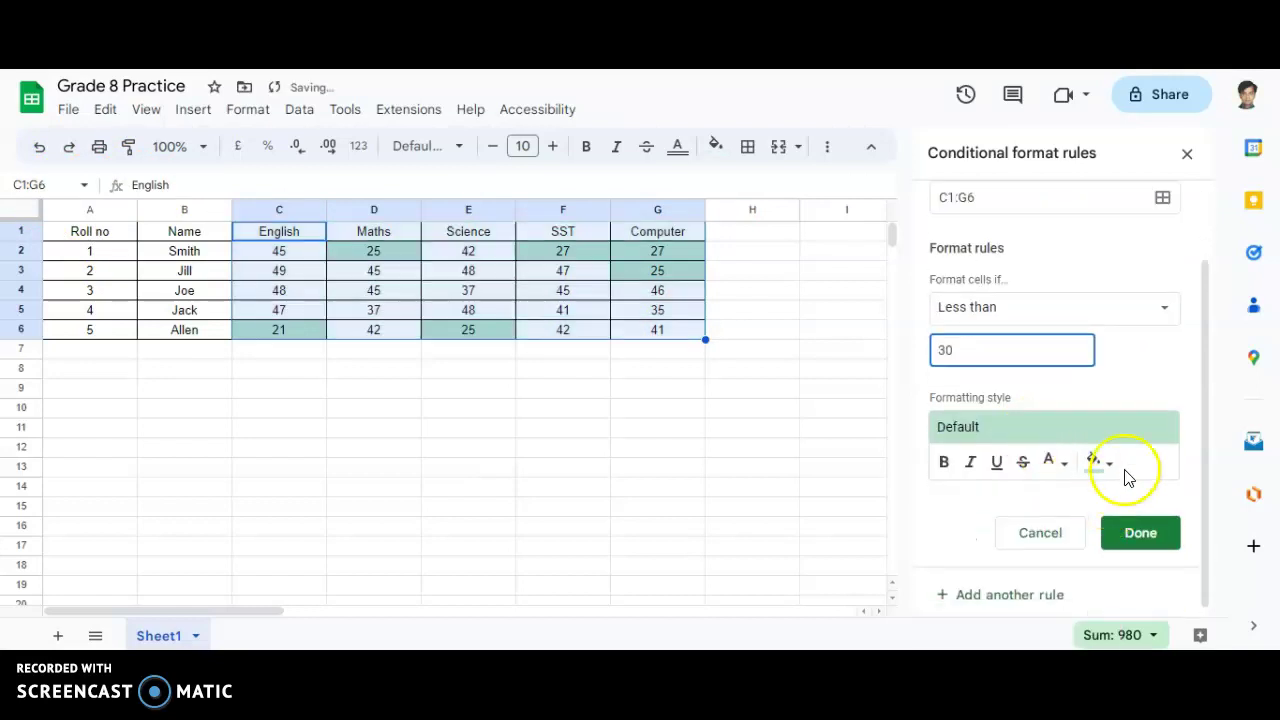
Step: Style matching scores bold, italic and underlined with a yellow fill, and save the rule
left_click(943, 461)
left_click(970, 461)
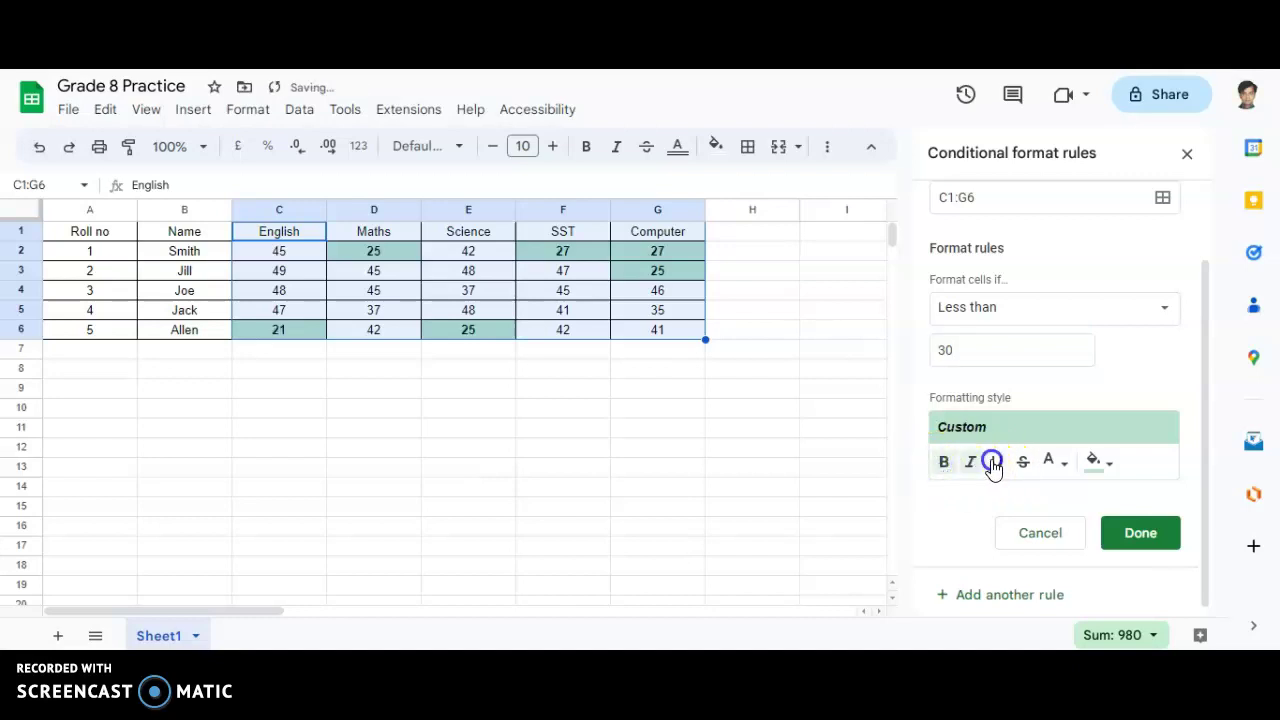
left_click(996, 462)
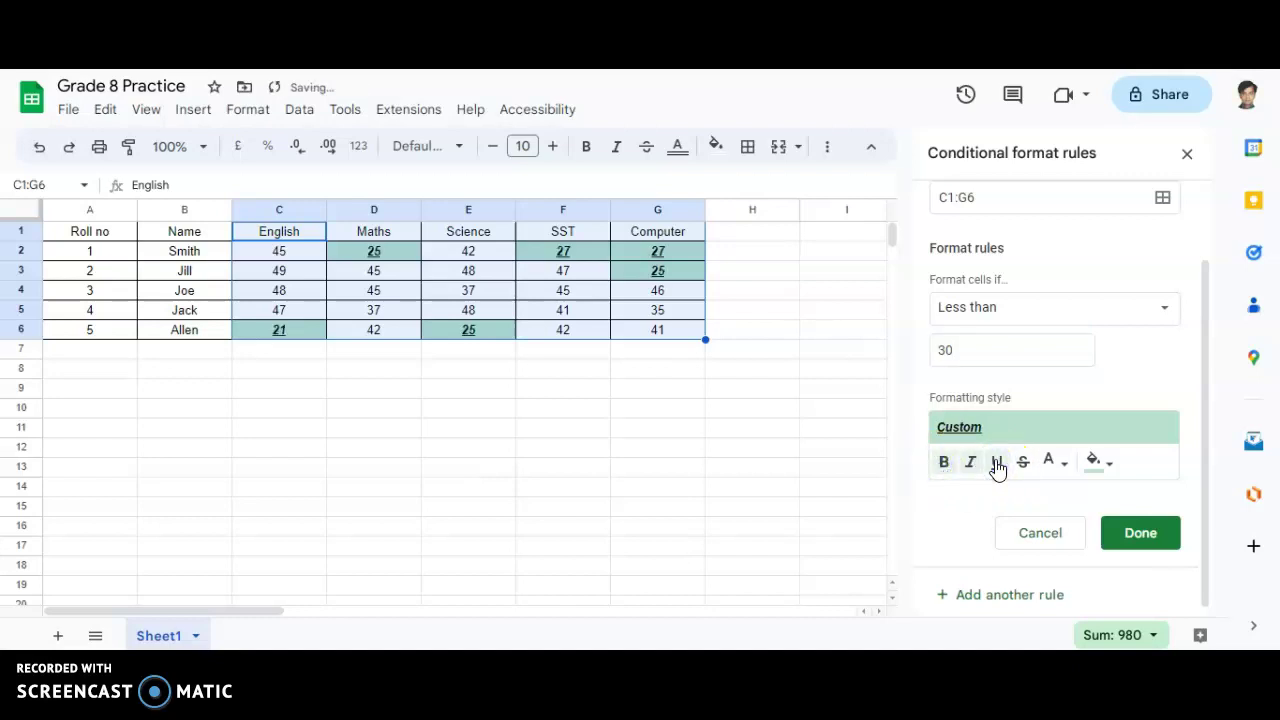
left_click(1051, 463)
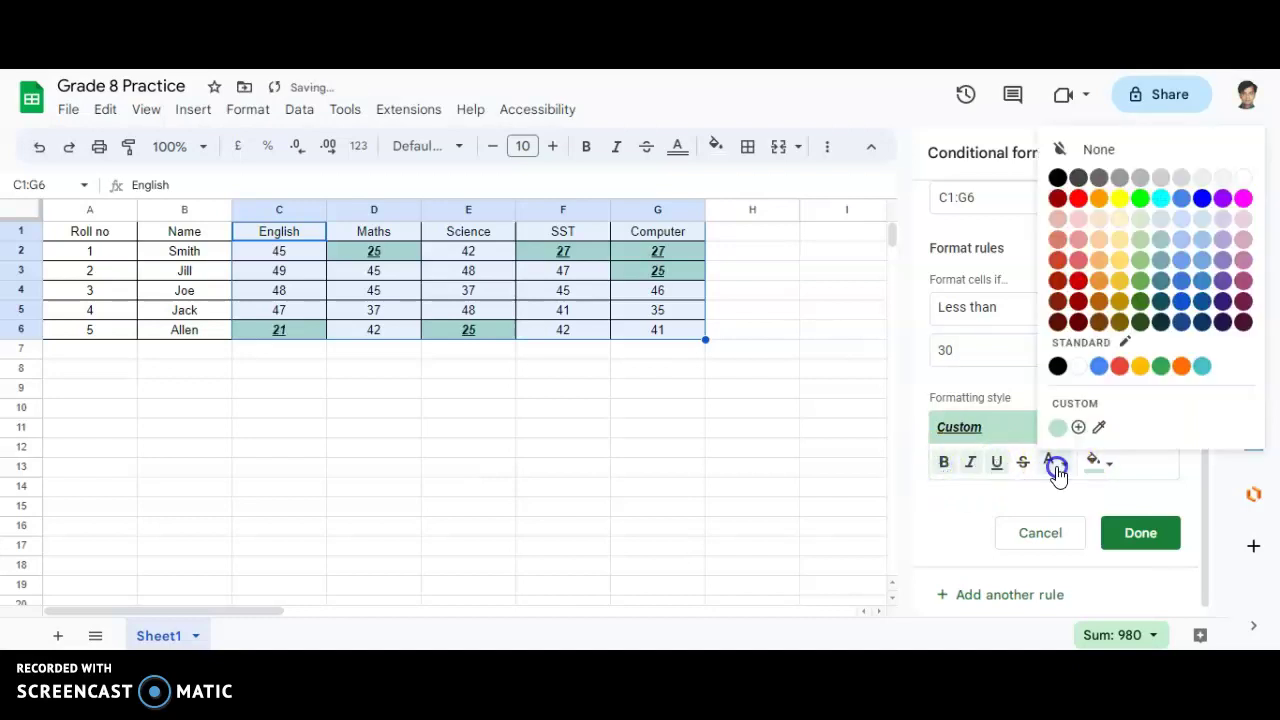
left_click(1137, 204)
left_click(1100, 464)
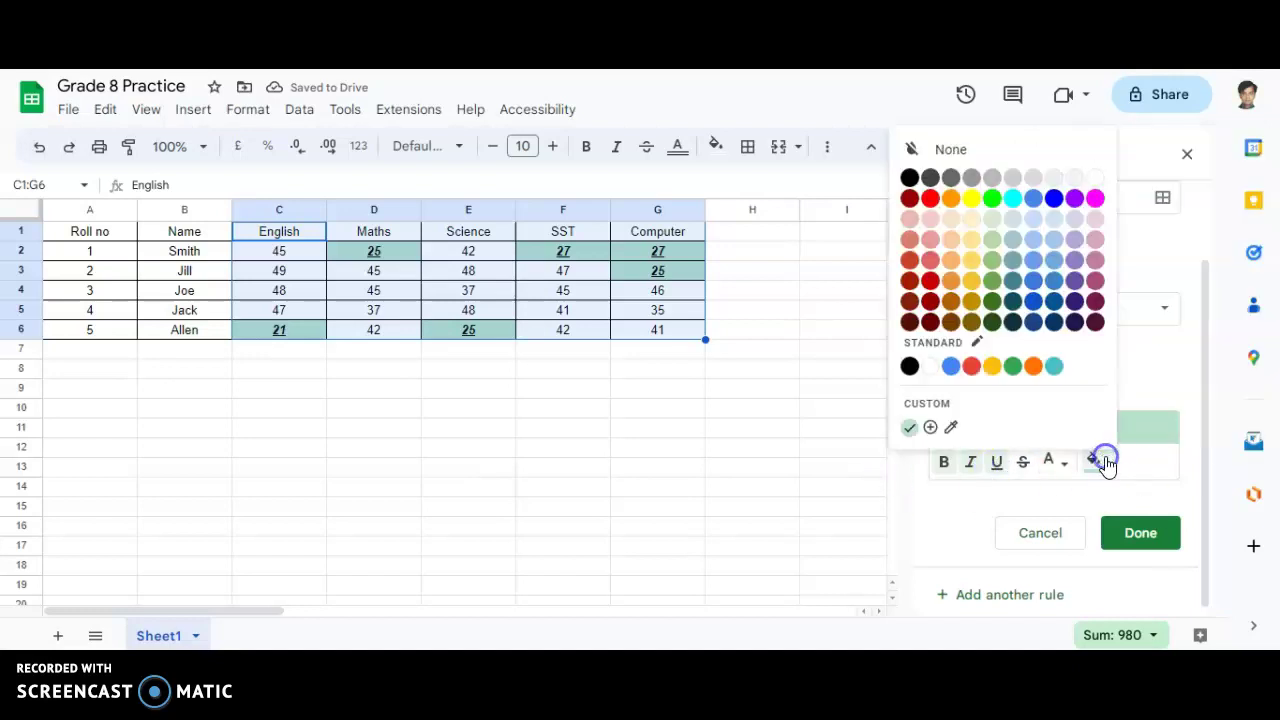
left_click(971, 199)
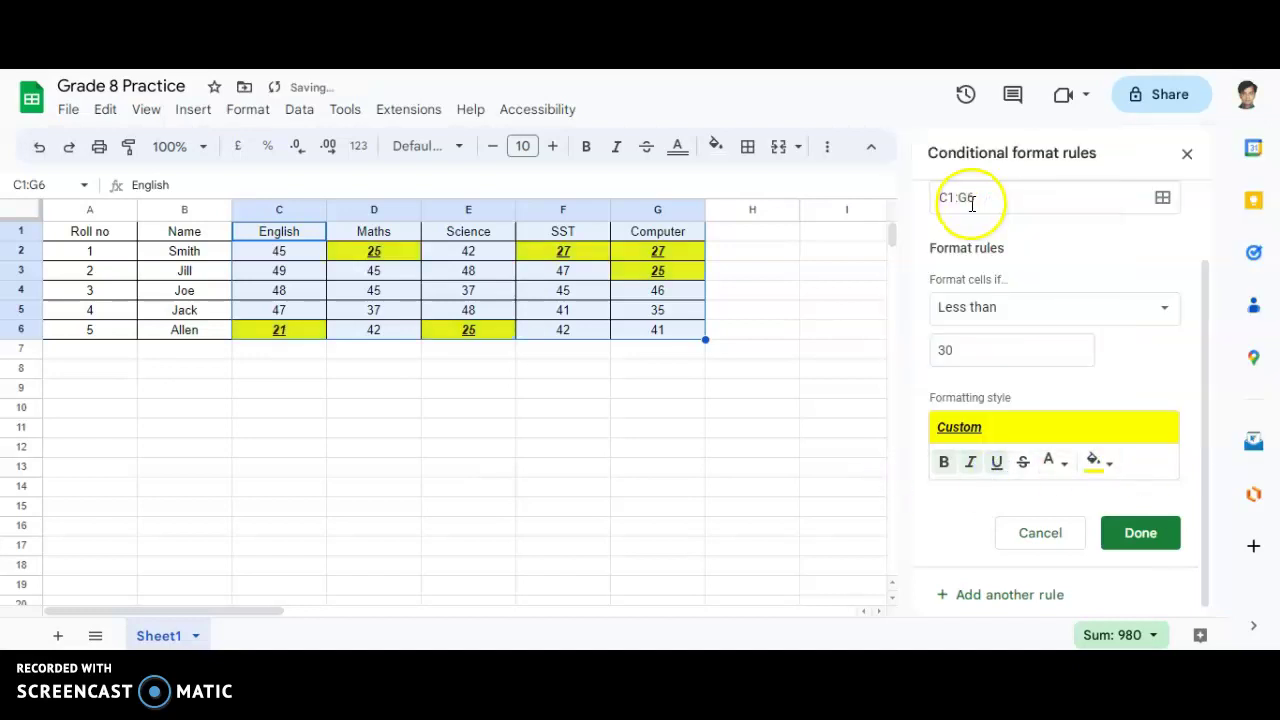
left_click(599, 513)
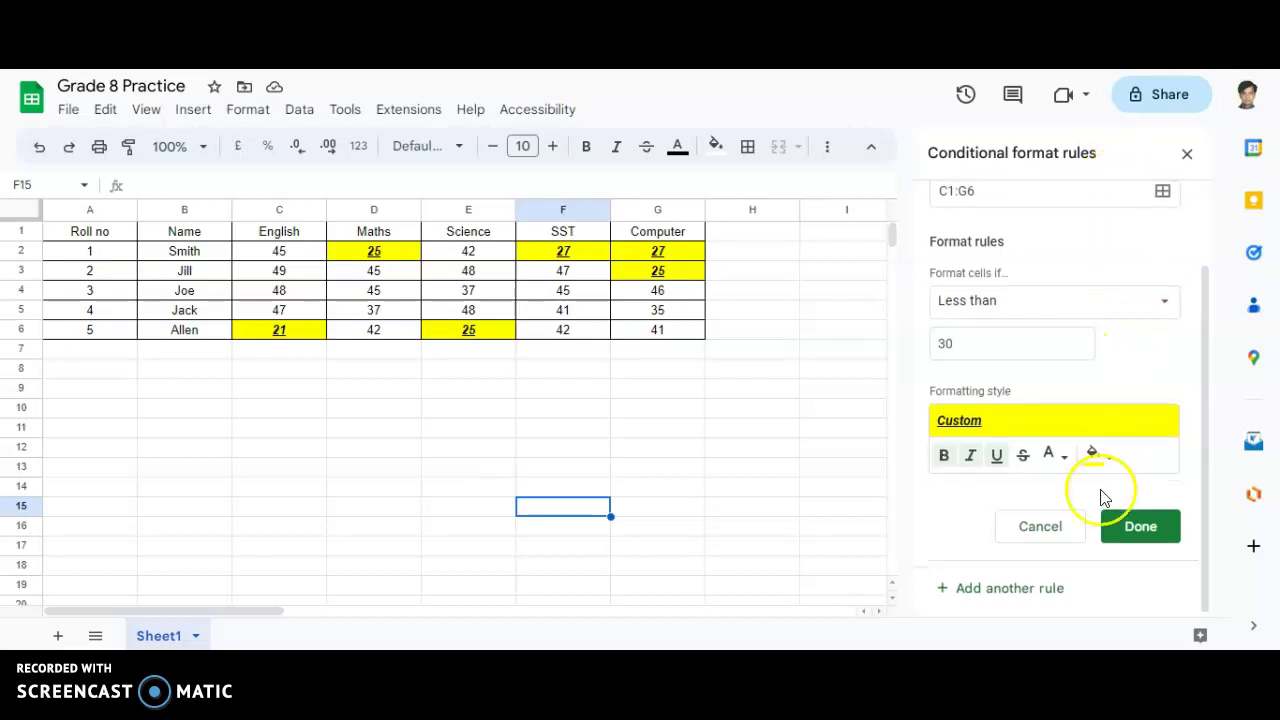
left_click(1120, 528)
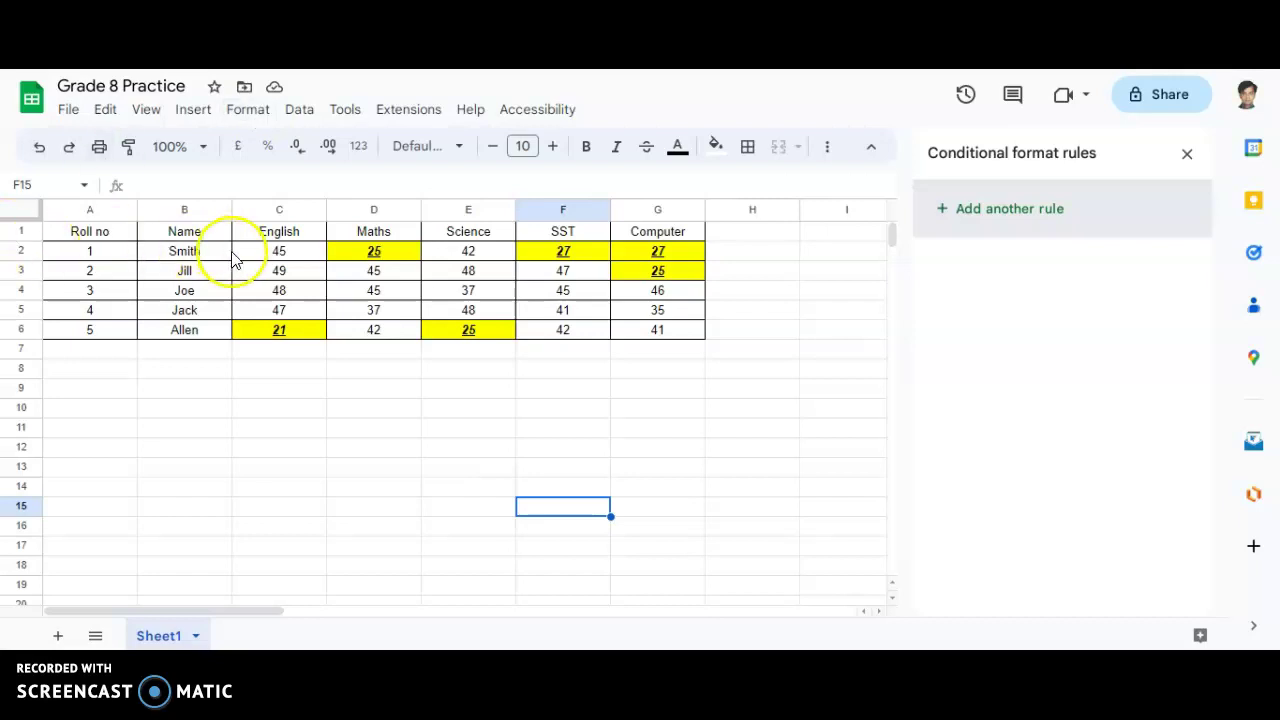
Step: Select C1:G6 and add a second rule for values greater than 45
left_click_drag(286, 238, 694, 342)
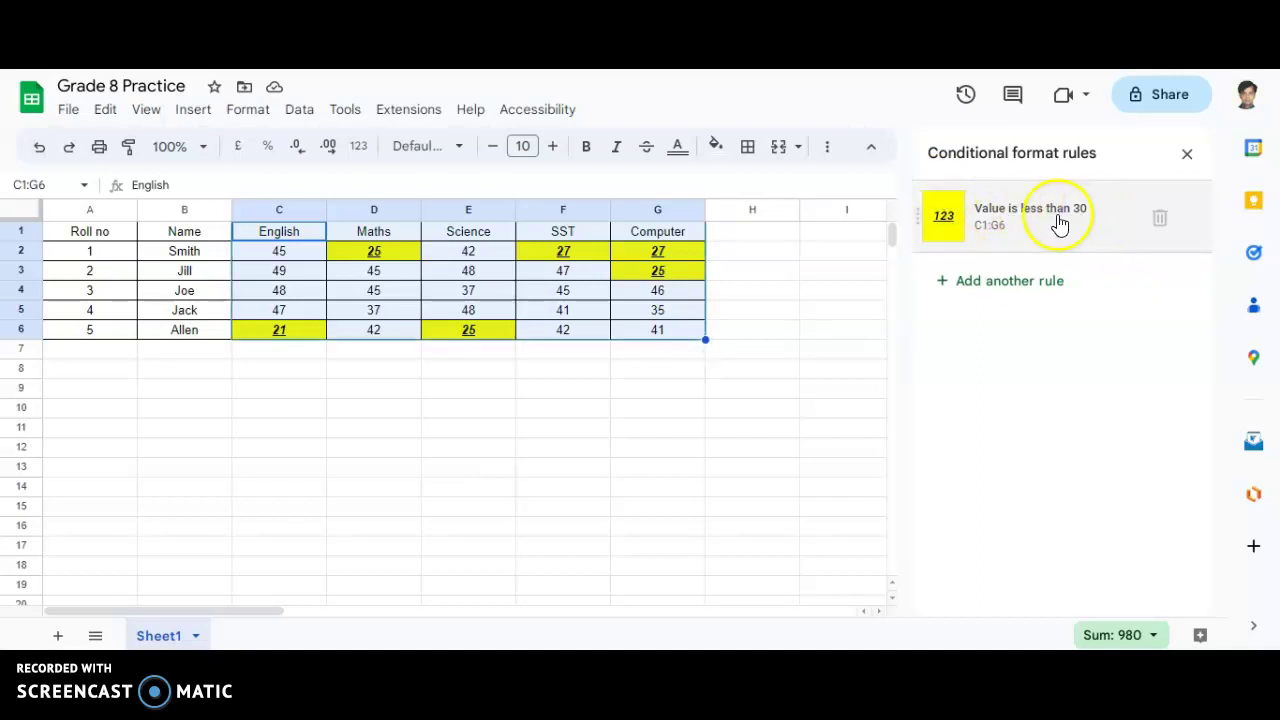
left_click(1045, 289)
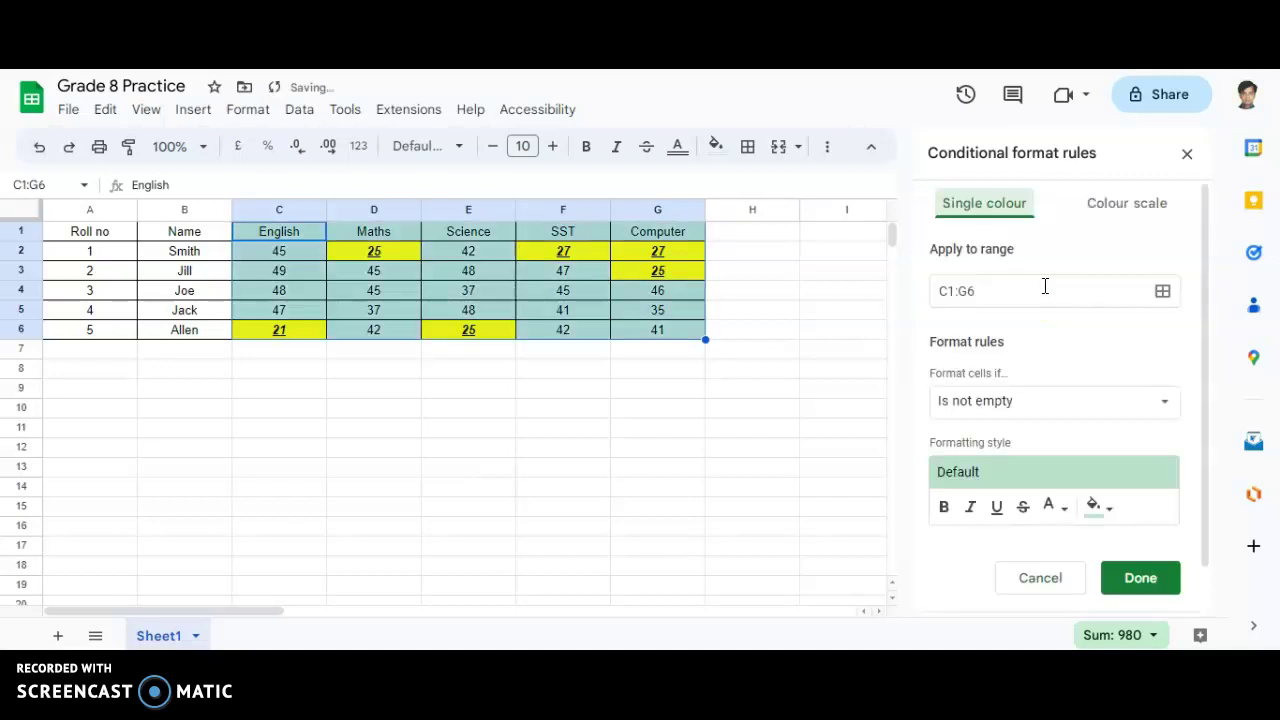
left_click(1108, 404)
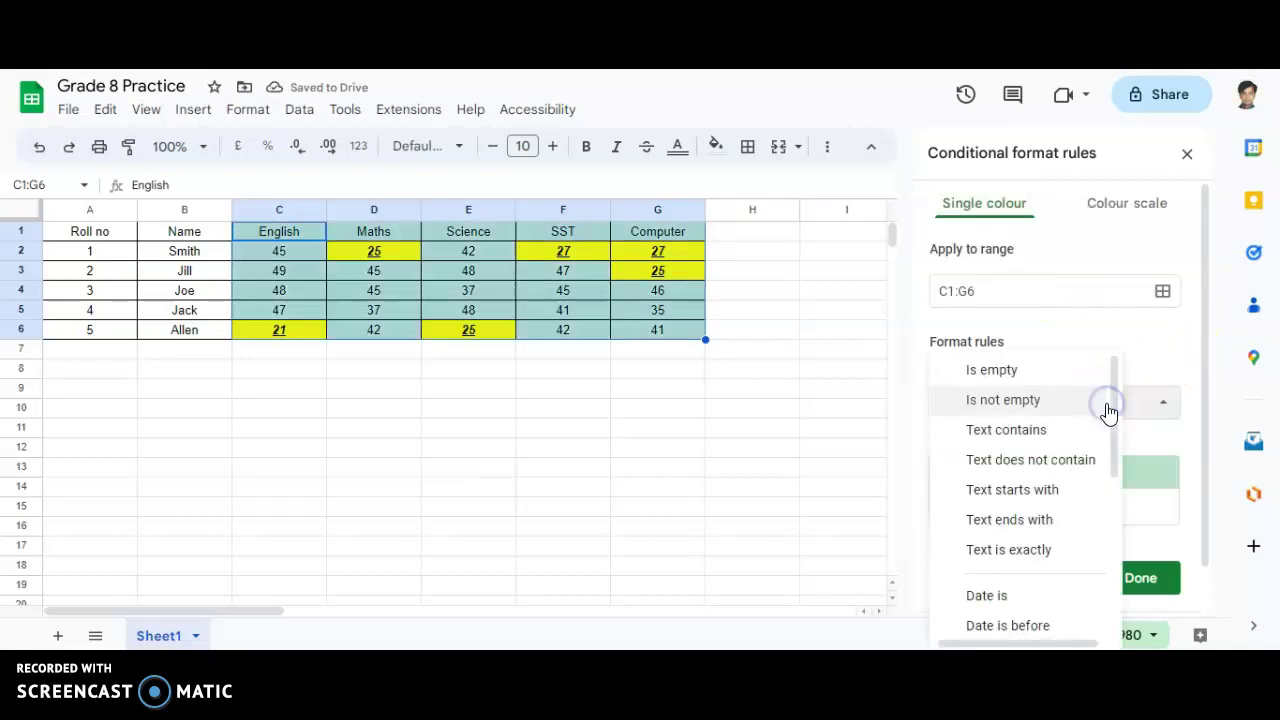
scroll(1060, 495, "down", 3)
left_click(1022, 518)
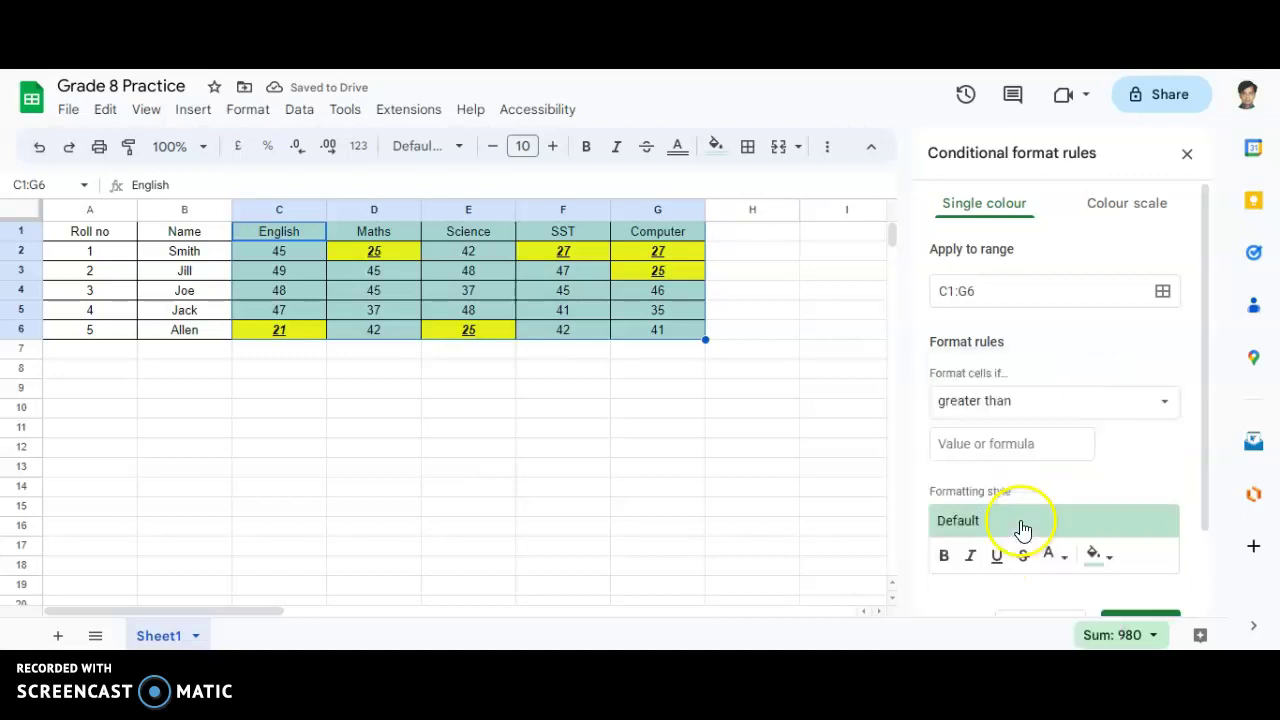
left_click(1043, 447)
type("4")
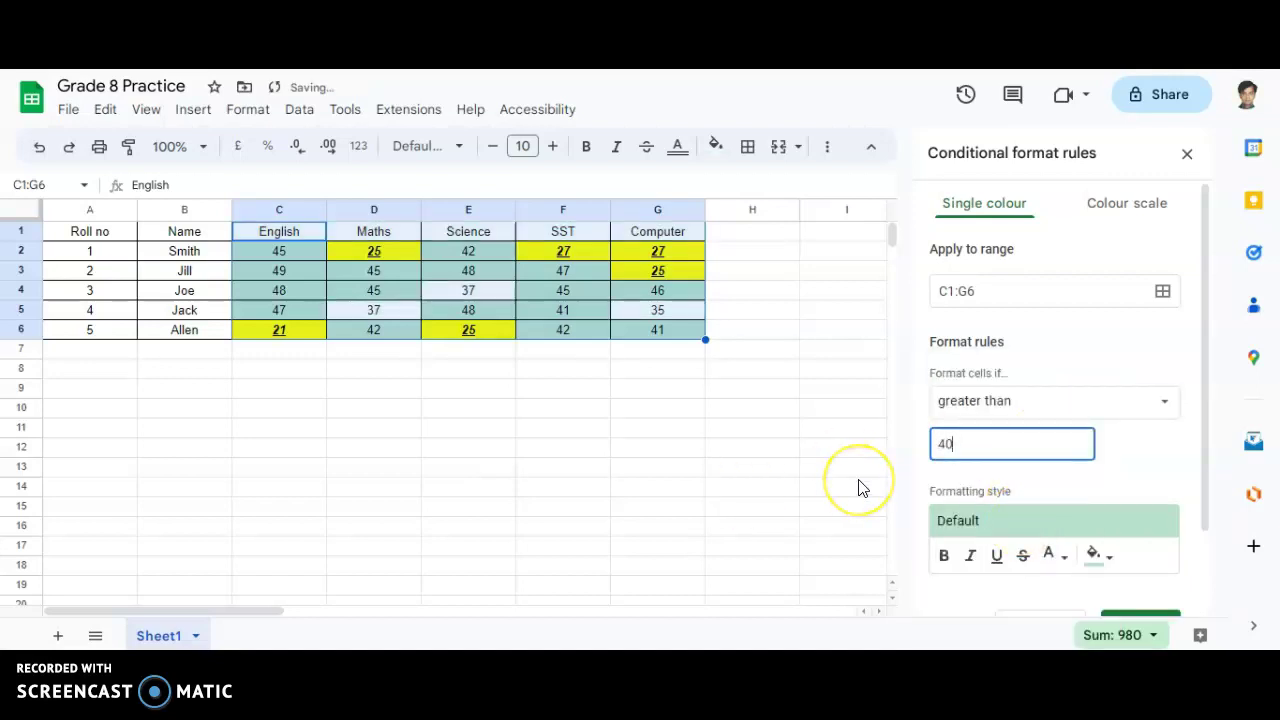
type("5")
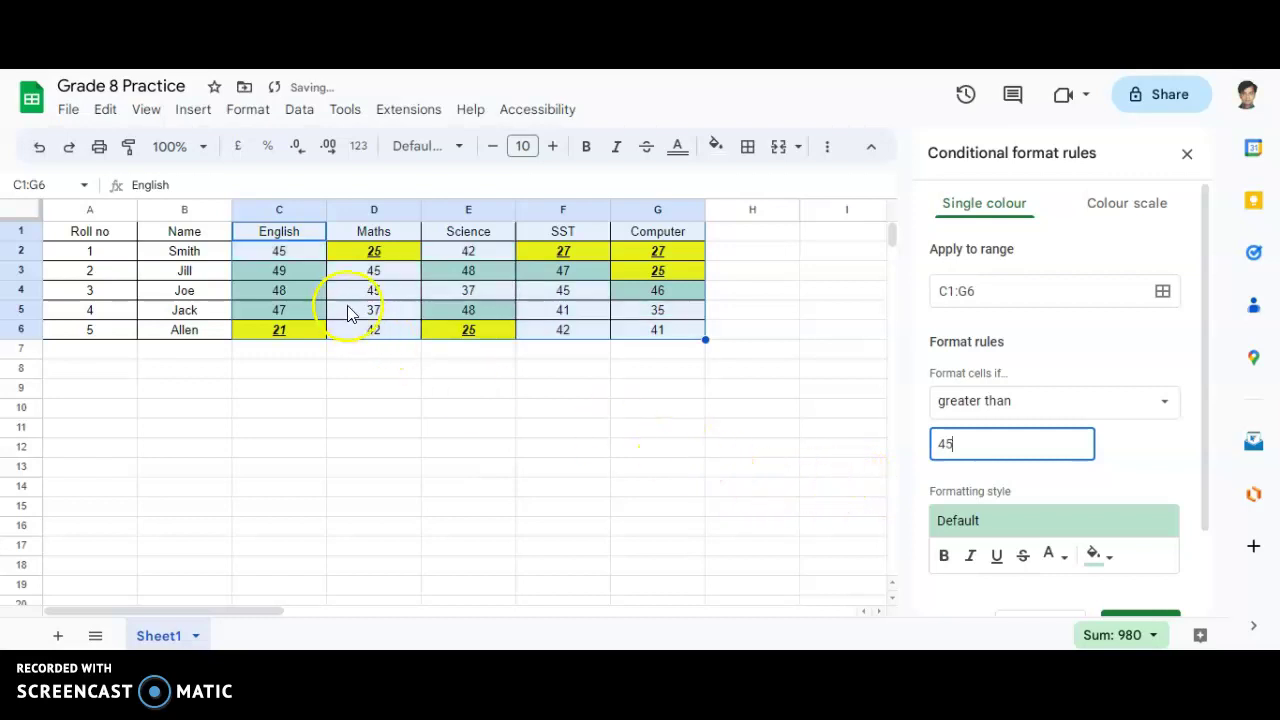
Step: Give scores above 45 a purple fill and save the rule
left_click(1104, 557)
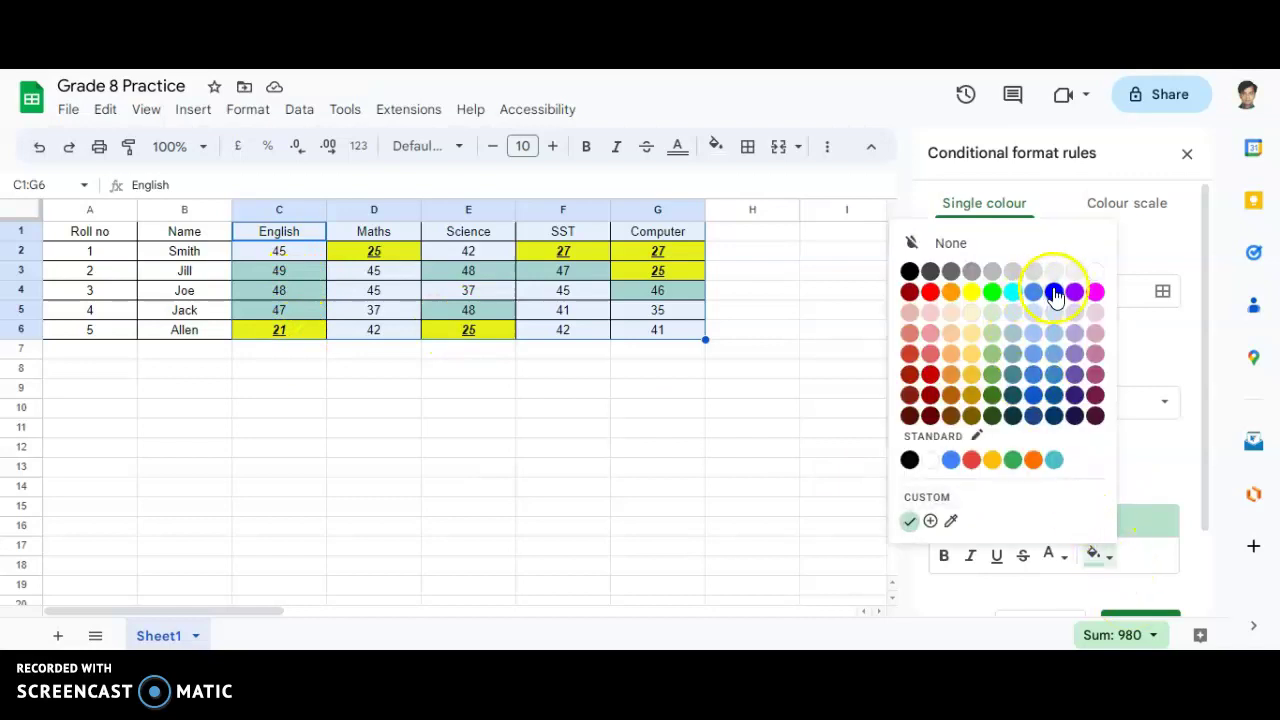
left_click(992, 293)
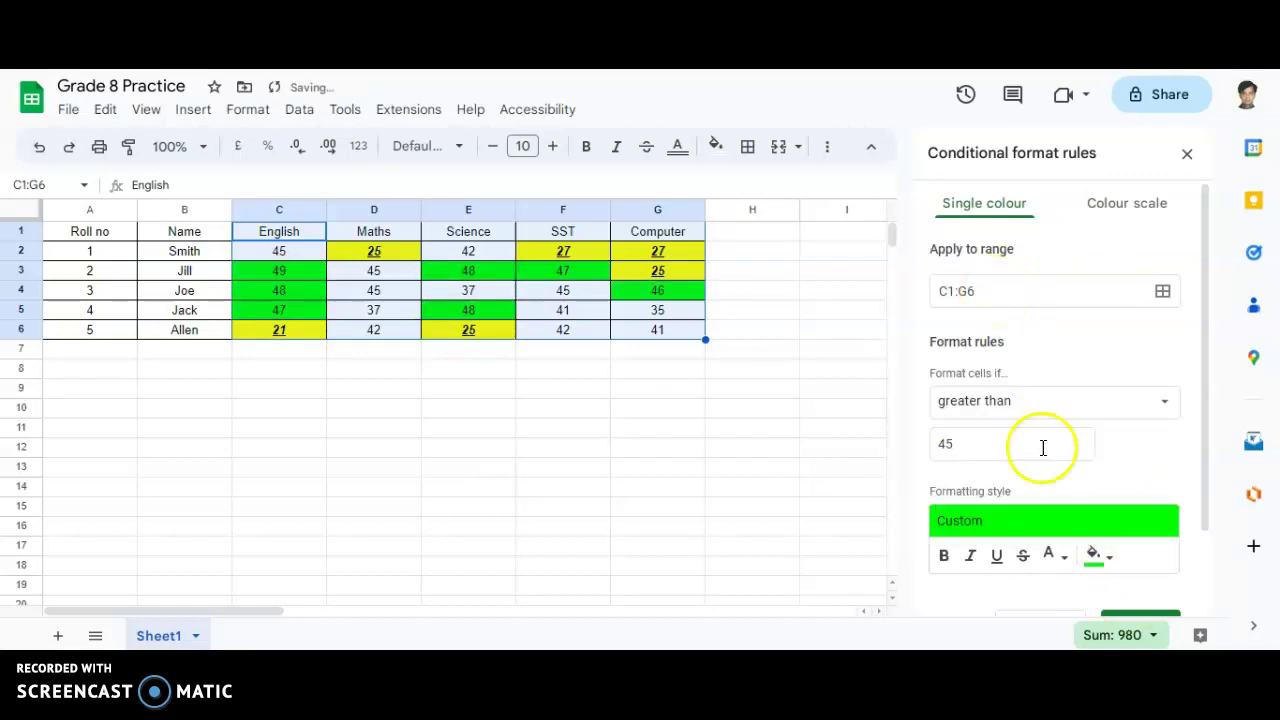
left_click(1100, 555)
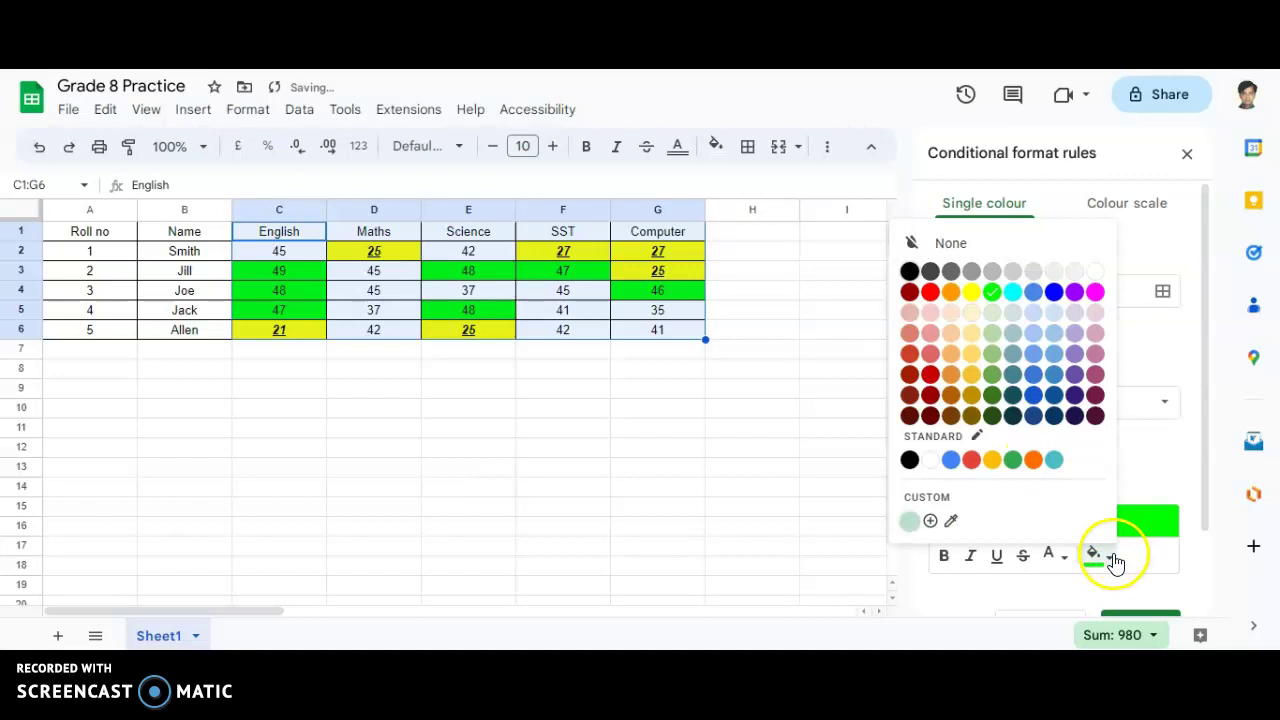
left_click(1076, 294)
left_click(793, 449)
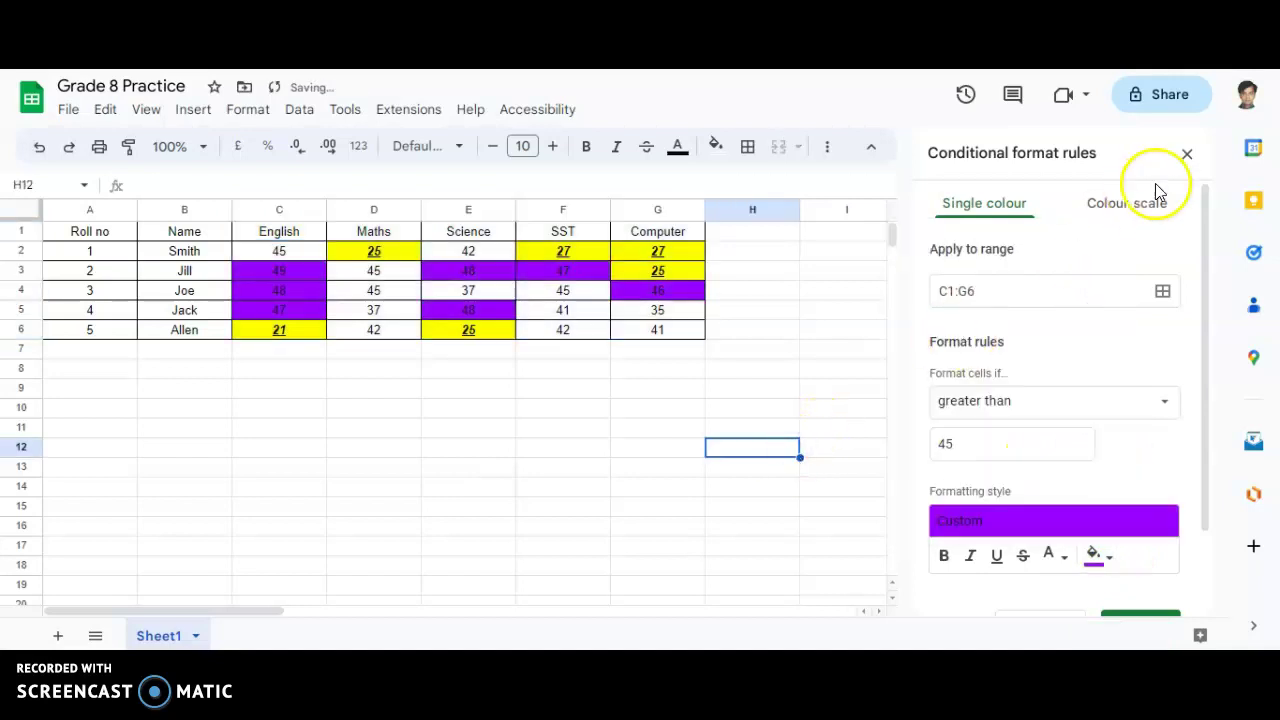
scroll(1080, 545, "down", 2)
left_click(1108, 531)
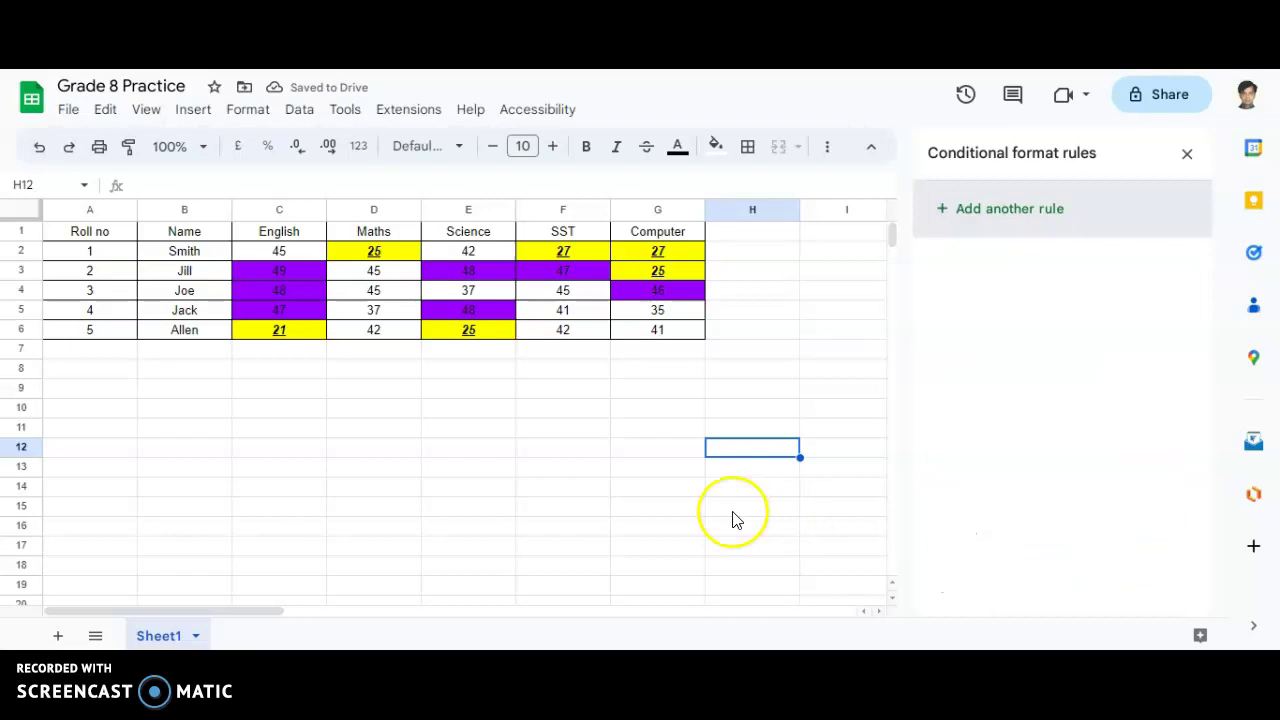